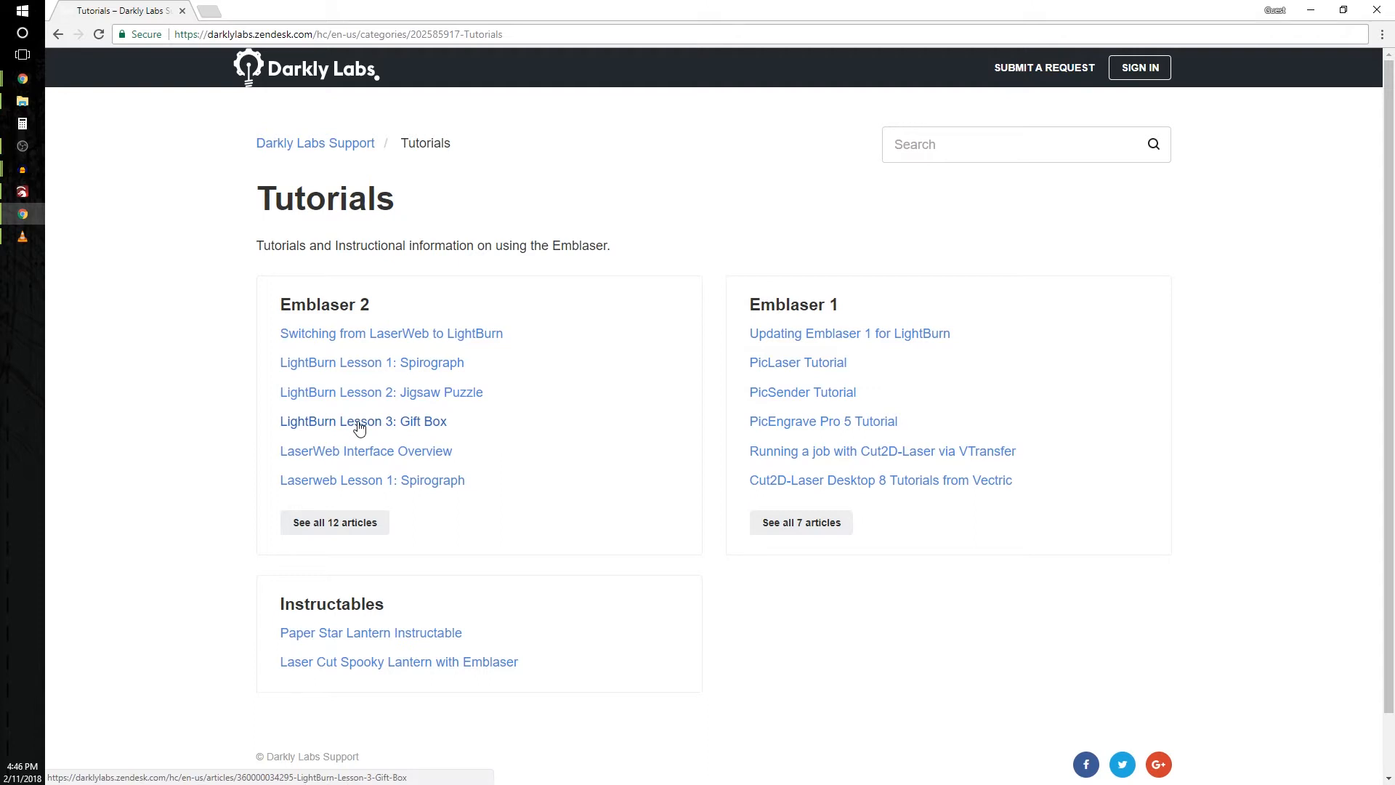
Open the LightBurn Lesson 3: Gift Box tutorial and review its introduction, learning goals and required materials
left_click(358, 423)
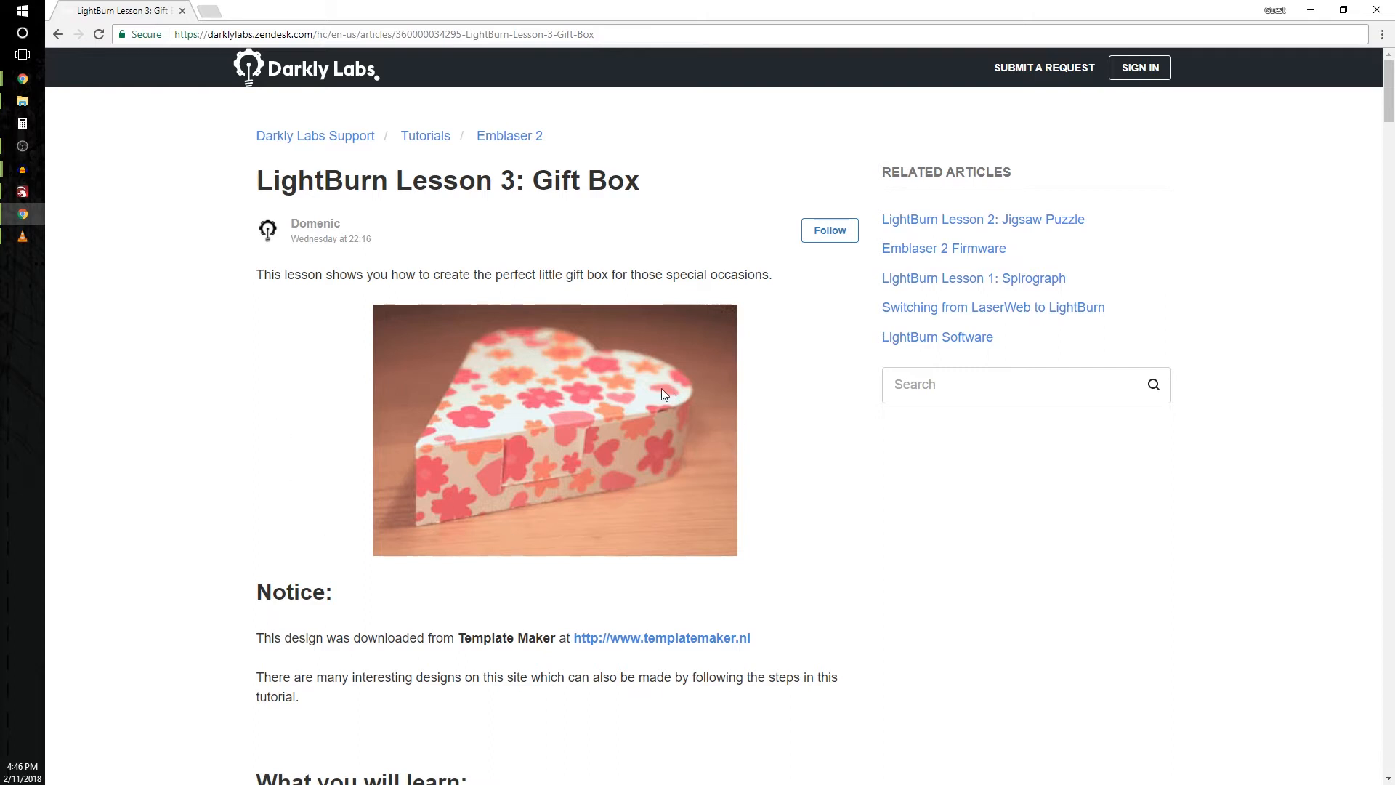
scroll(305, 548, "down", 2)
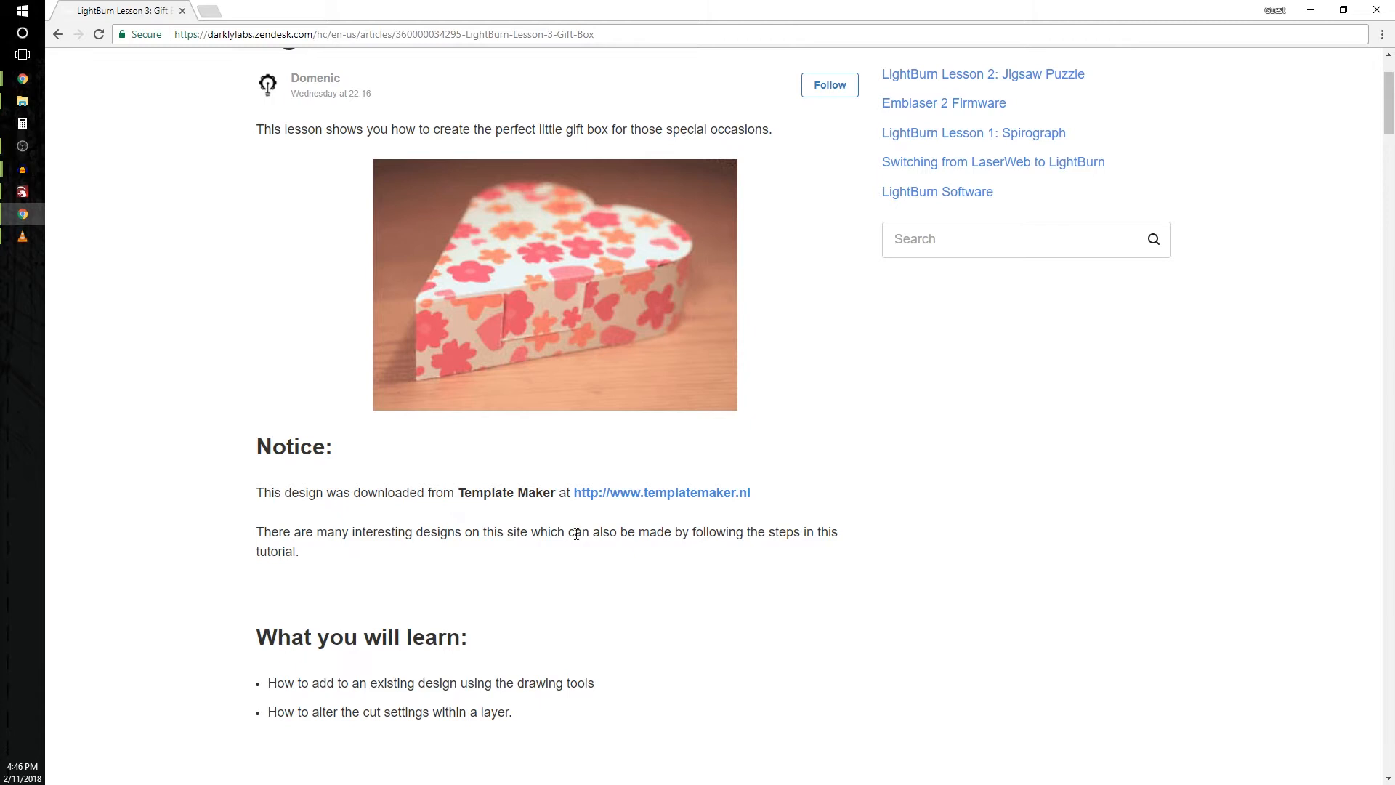
scroll(424, 672, "down", 2)
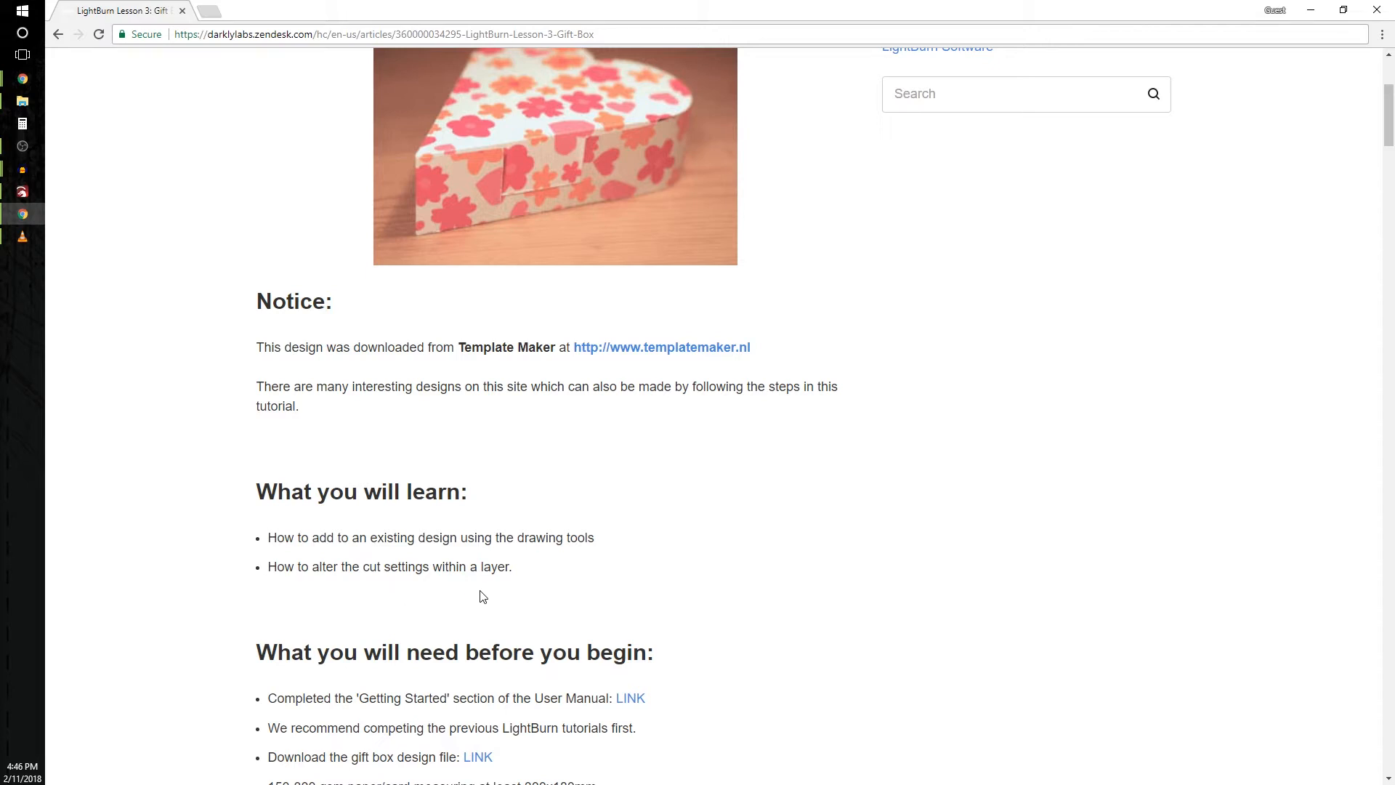
scroll(469, 603, "down", 4)
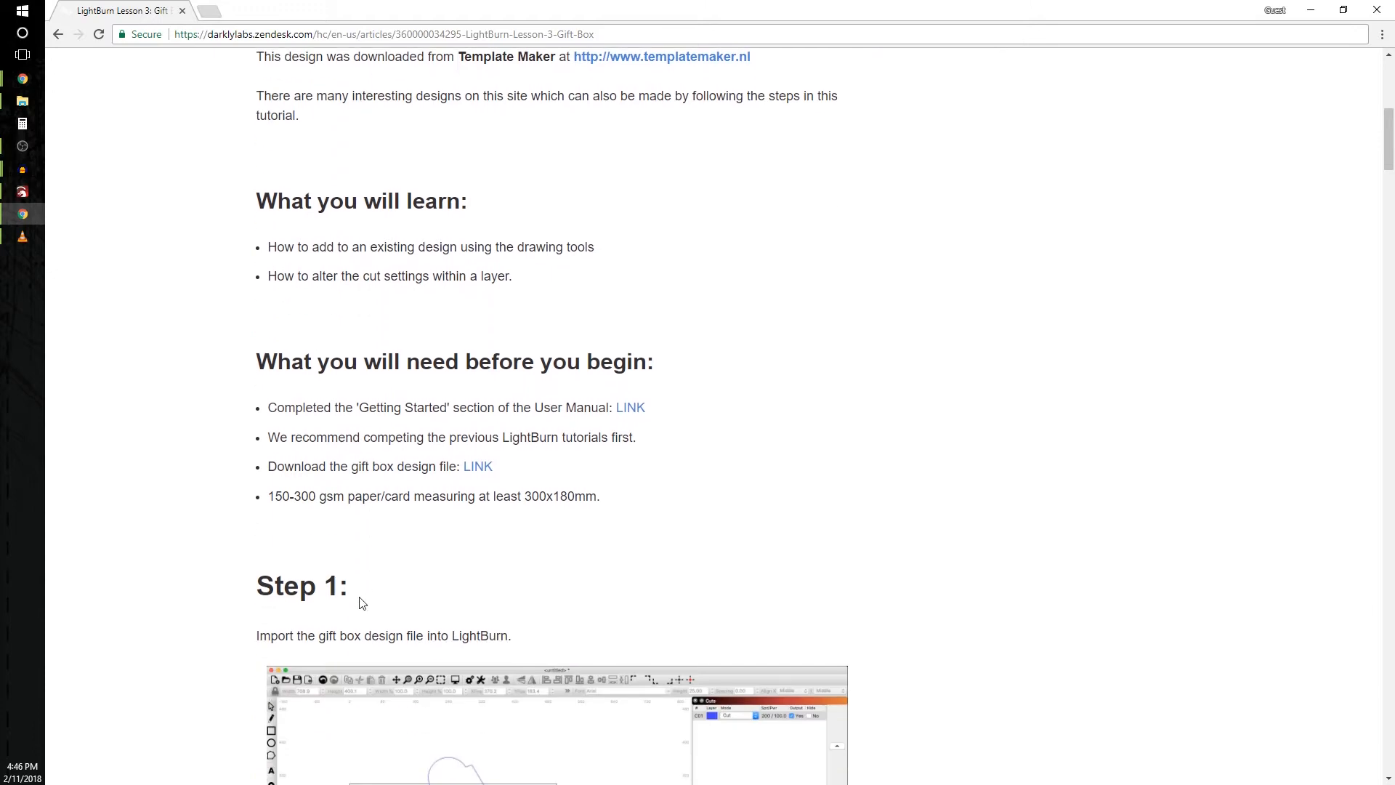
scroll(362, 603, "down", 2)
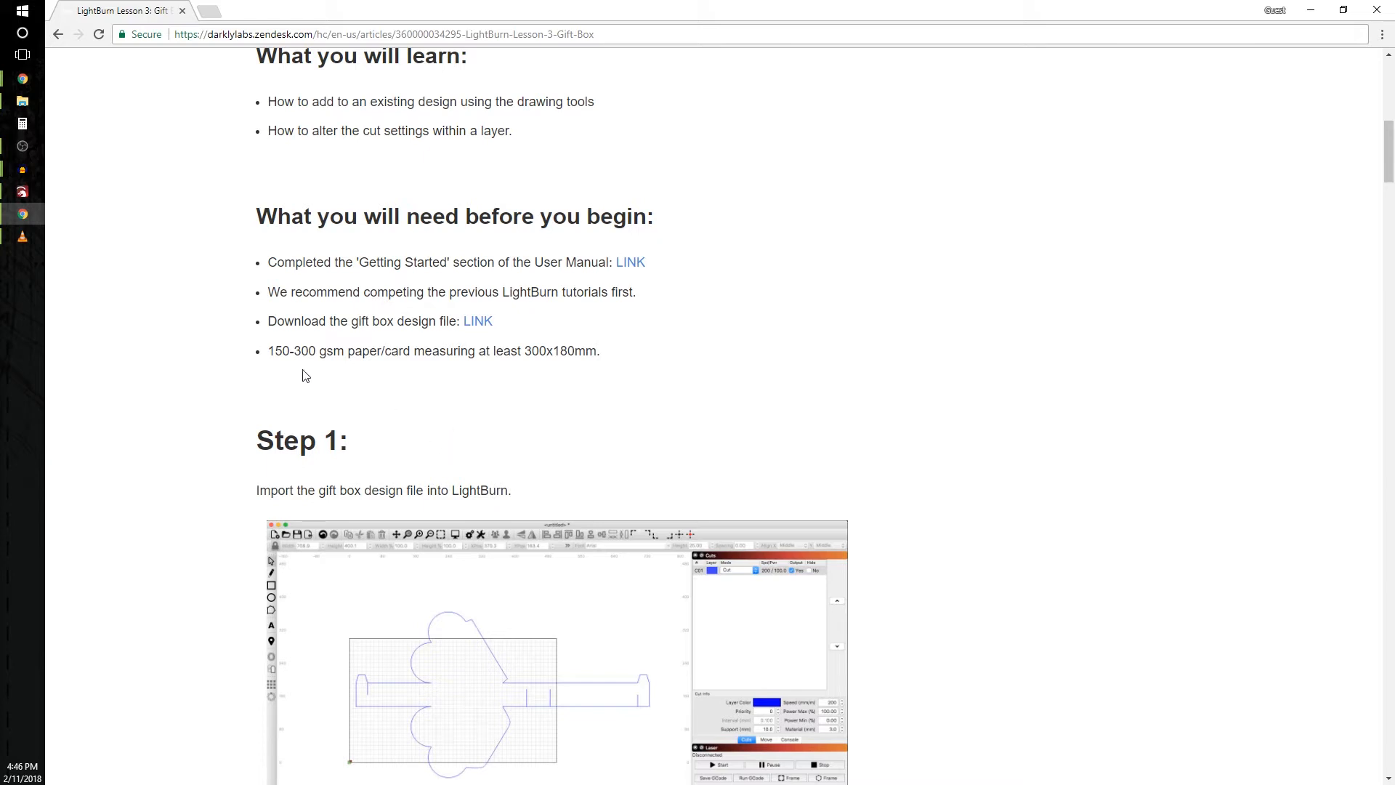
Switch to LightBurn and import the template_heart_box DXF file from the Downloads folder
left_click(27, 194)
scroll(225, 218, "down", 2)
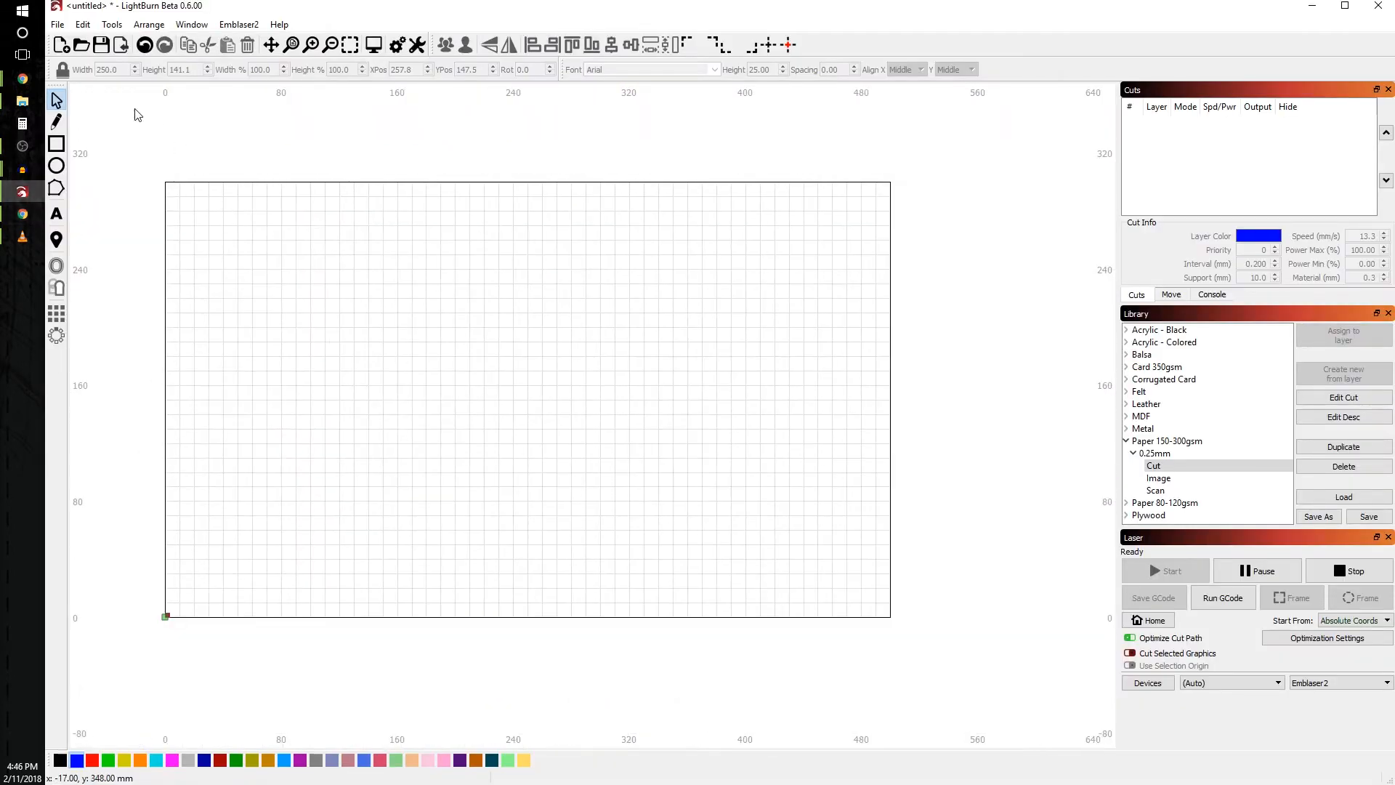
left_click(121, 45)
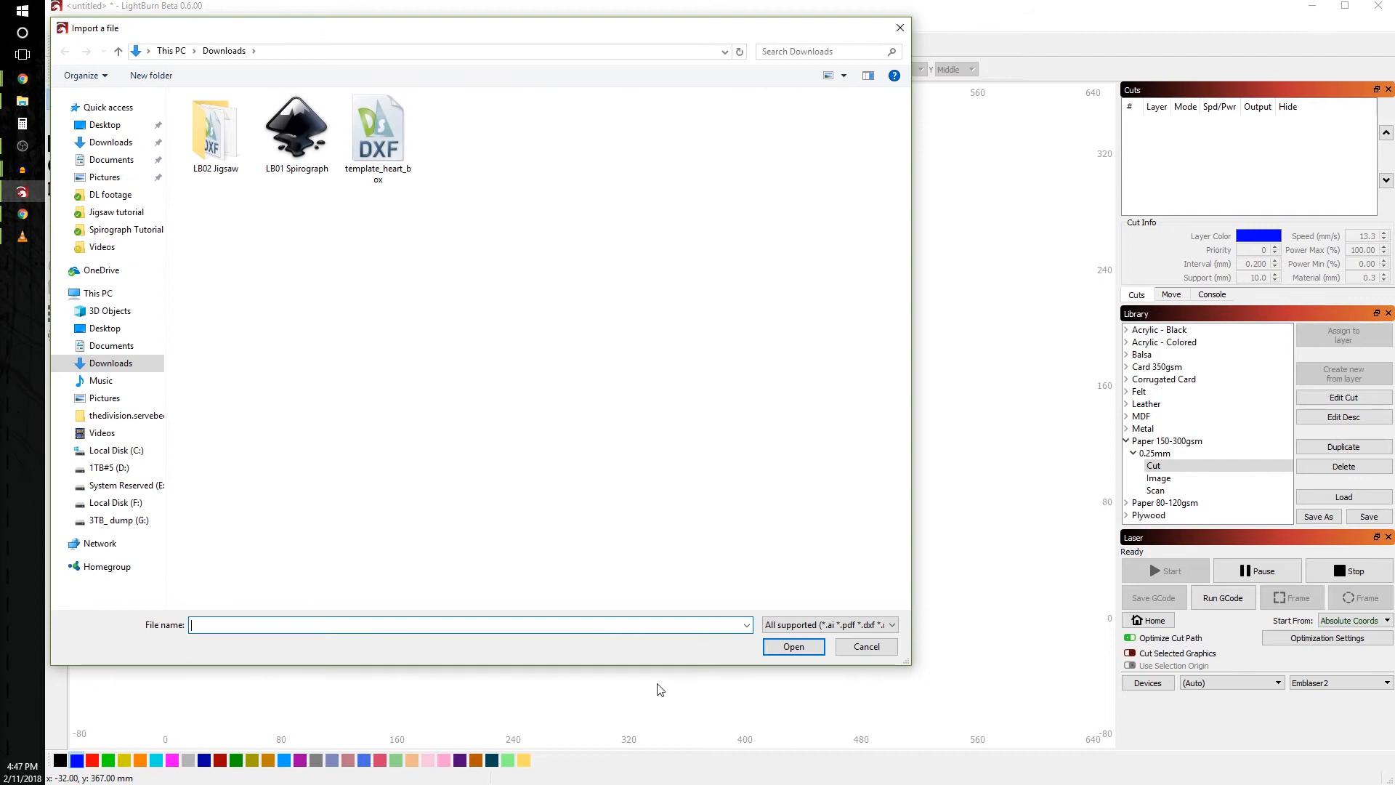
left_click(377, 176)
left_click(793, 646)
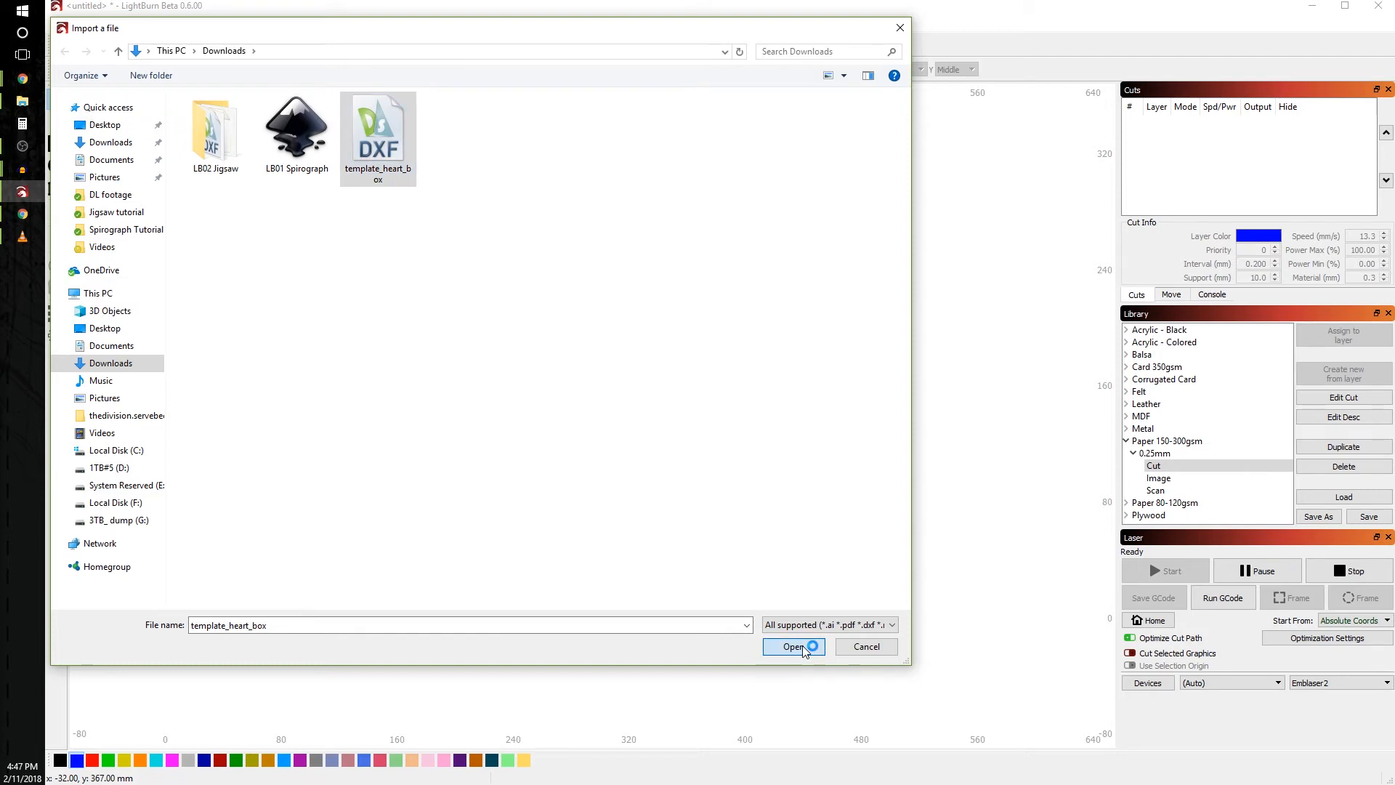
Select the whole imported box design and set its width to 250 mm, keeping the proportions locked
scroll(528, 582, "down", 3)
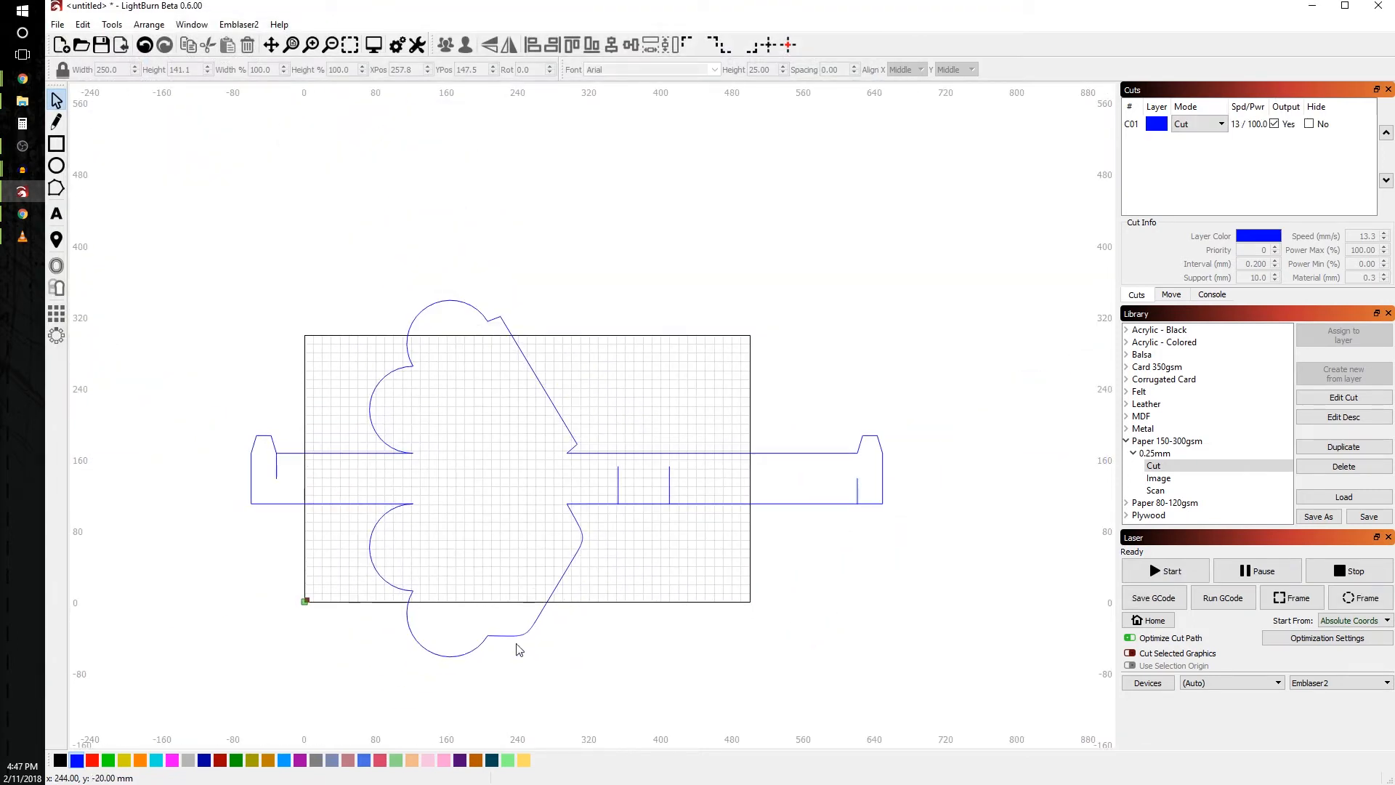
mouse_move(828, 670)
left_mouse_down()
mouse_move(205, 384)
mouse_move(212, 372)
left_mouse_up()
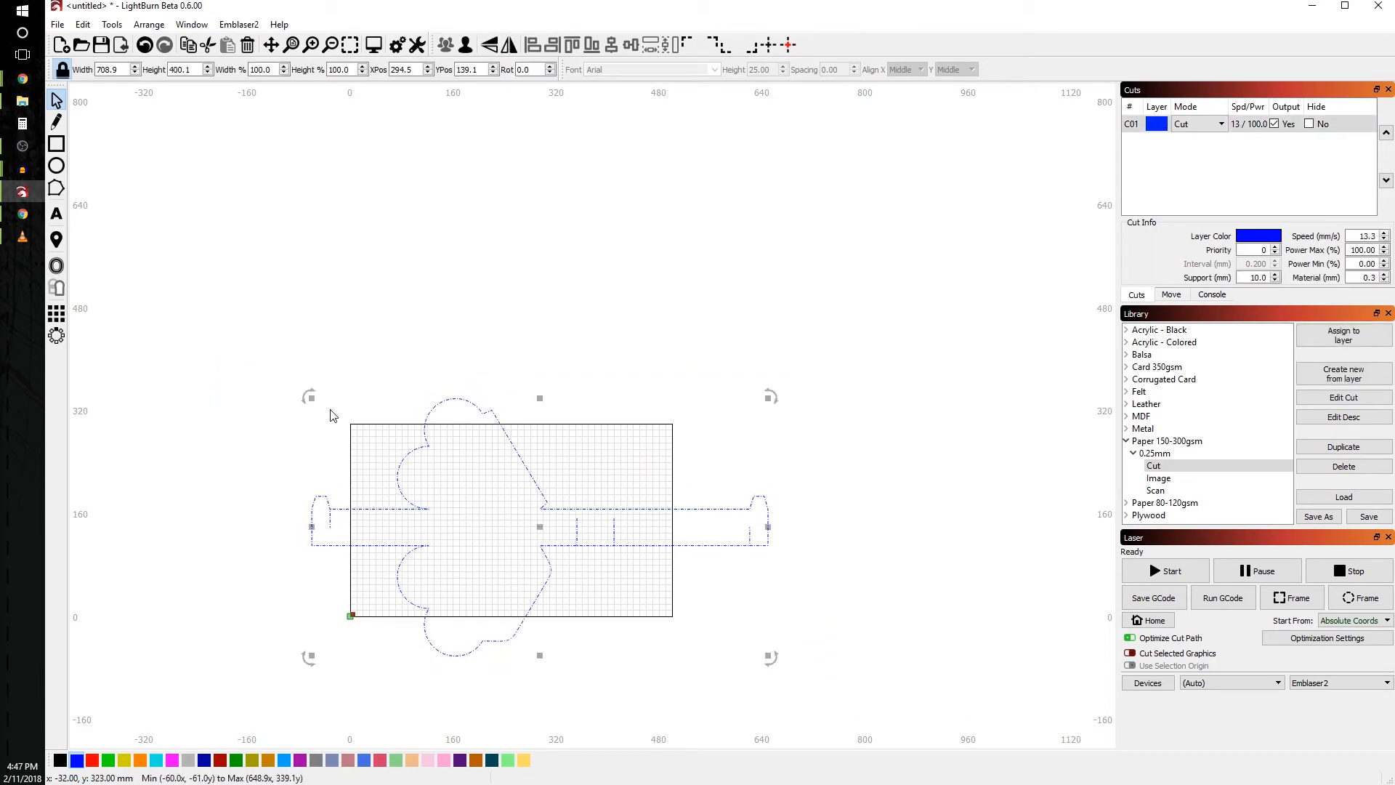
double_click(105, 70)
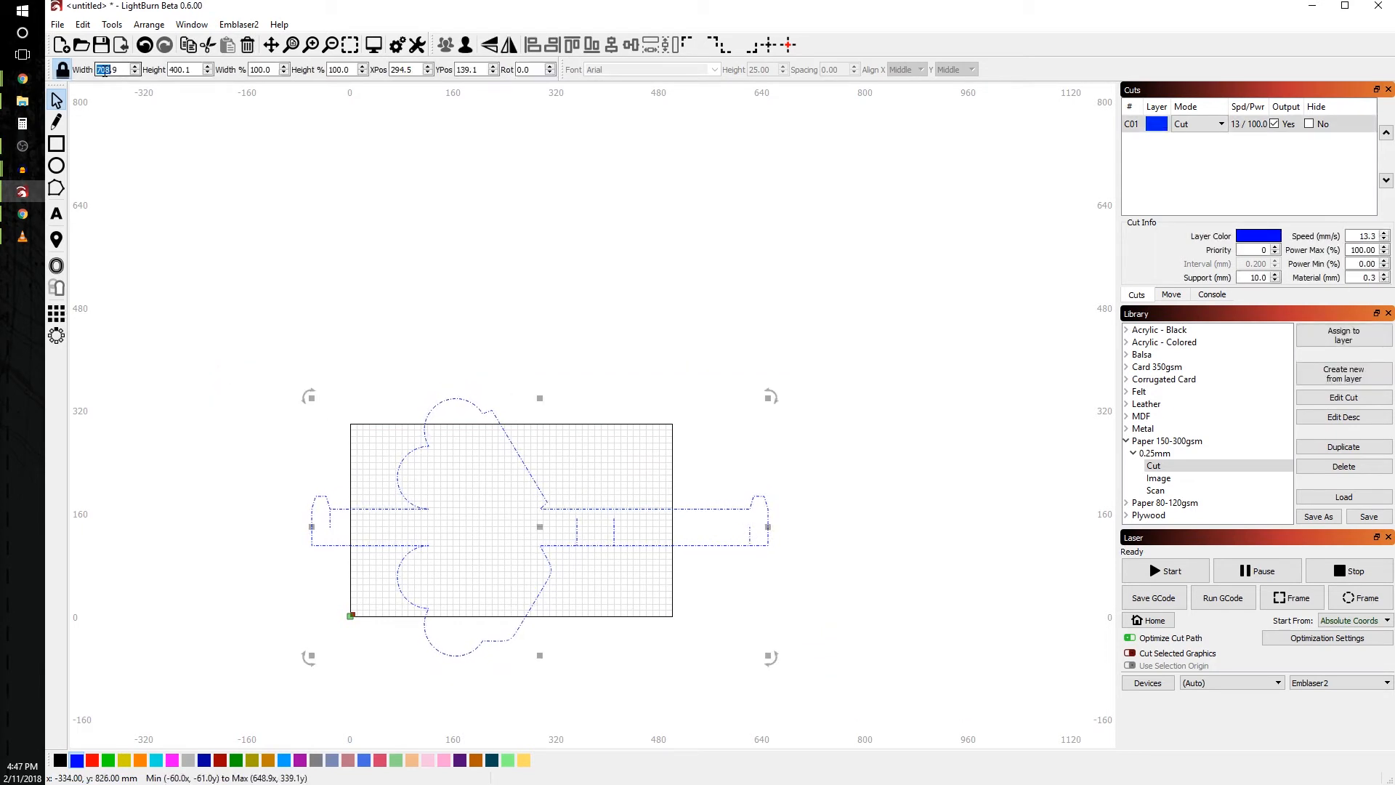
type("250")
key("Return")
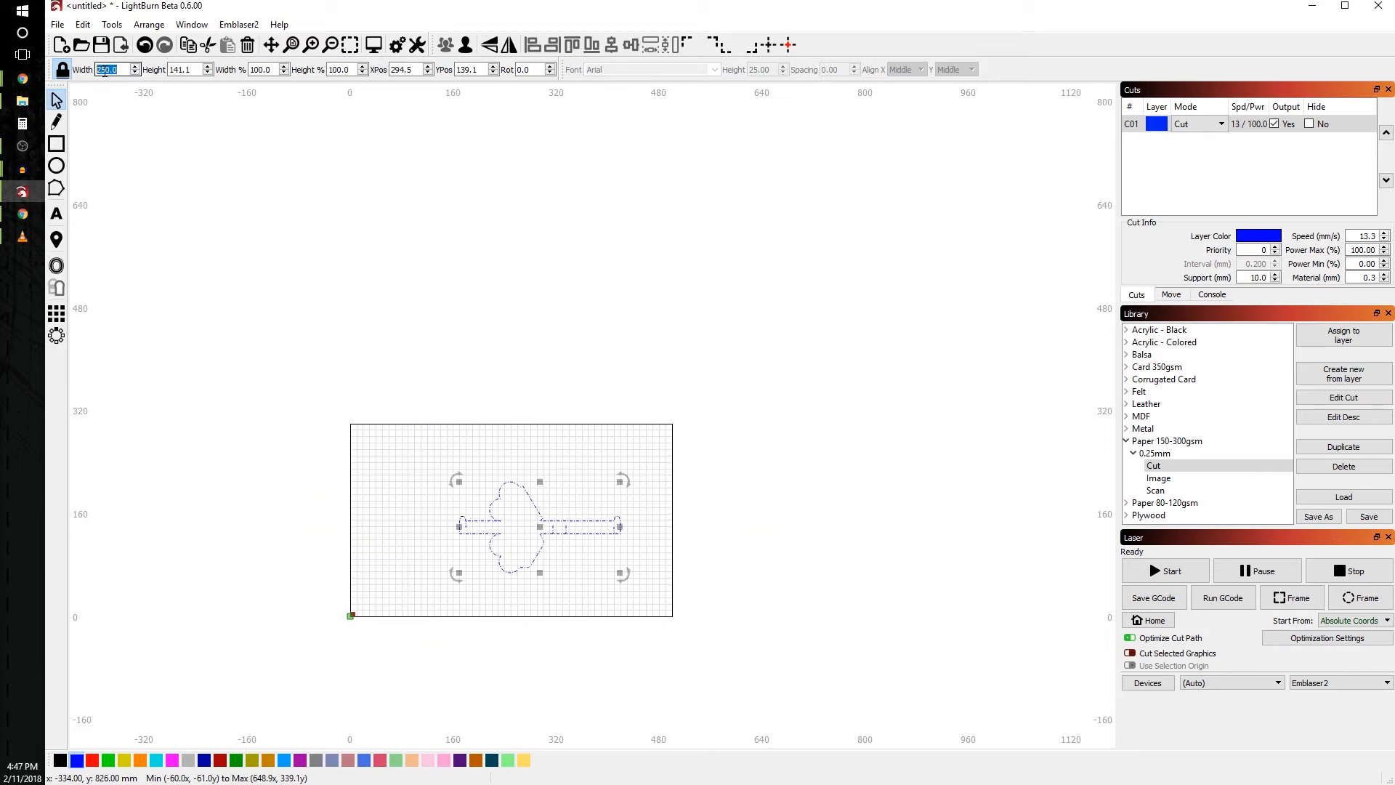
Centre the resized box design on the laser work area and deselect it
scroll(268, 536, "down", 2)
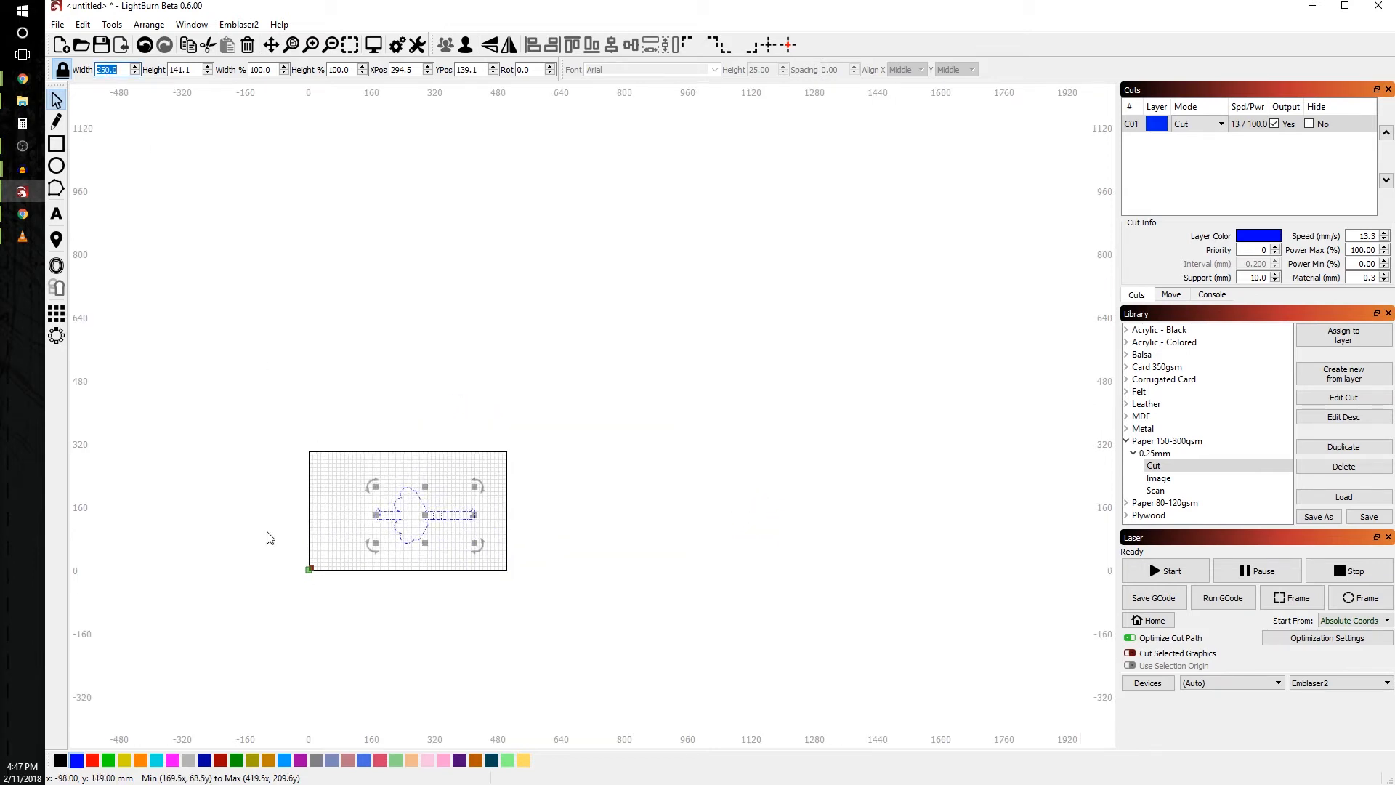
scroll(334, 623, "up", 3)
scroll(490, 344, "up", 2)
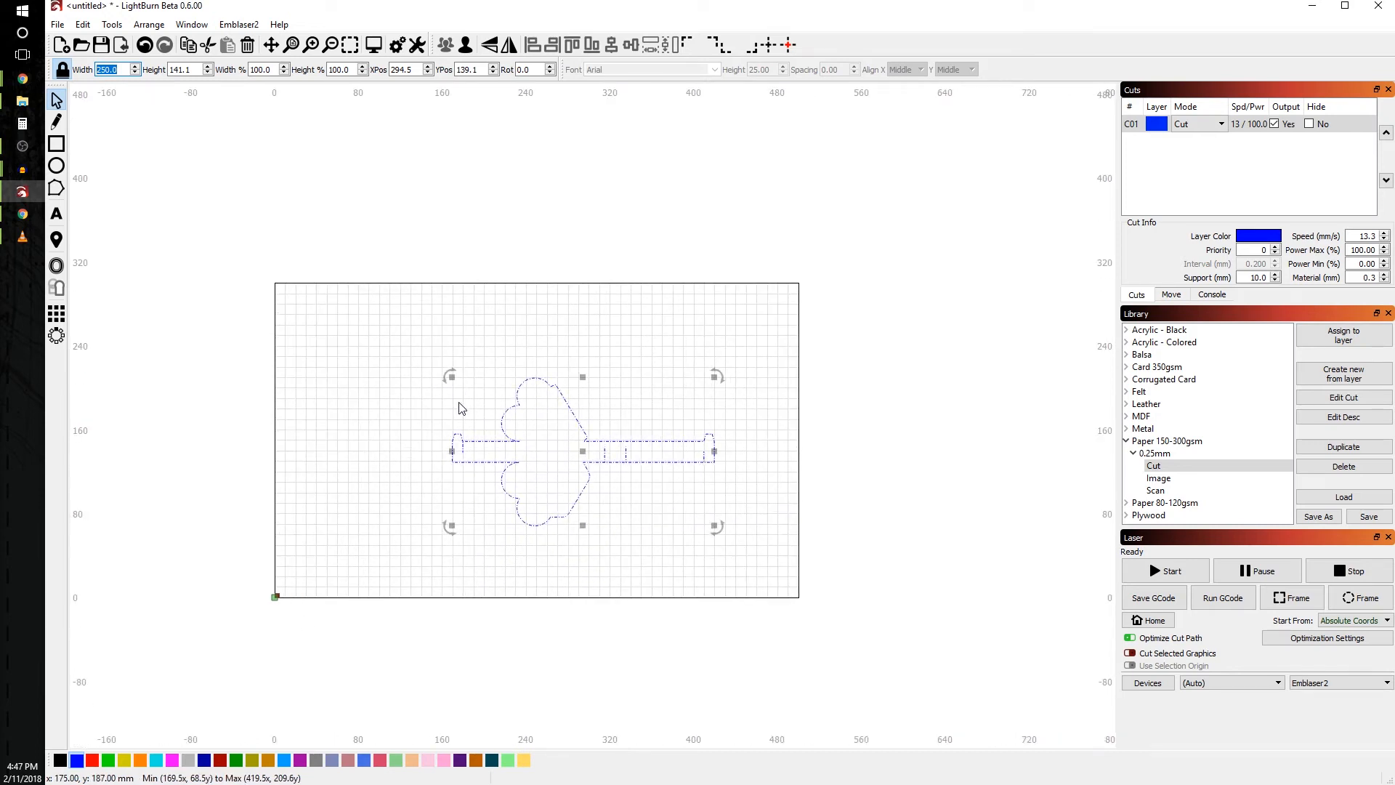
left_click(771, 46)
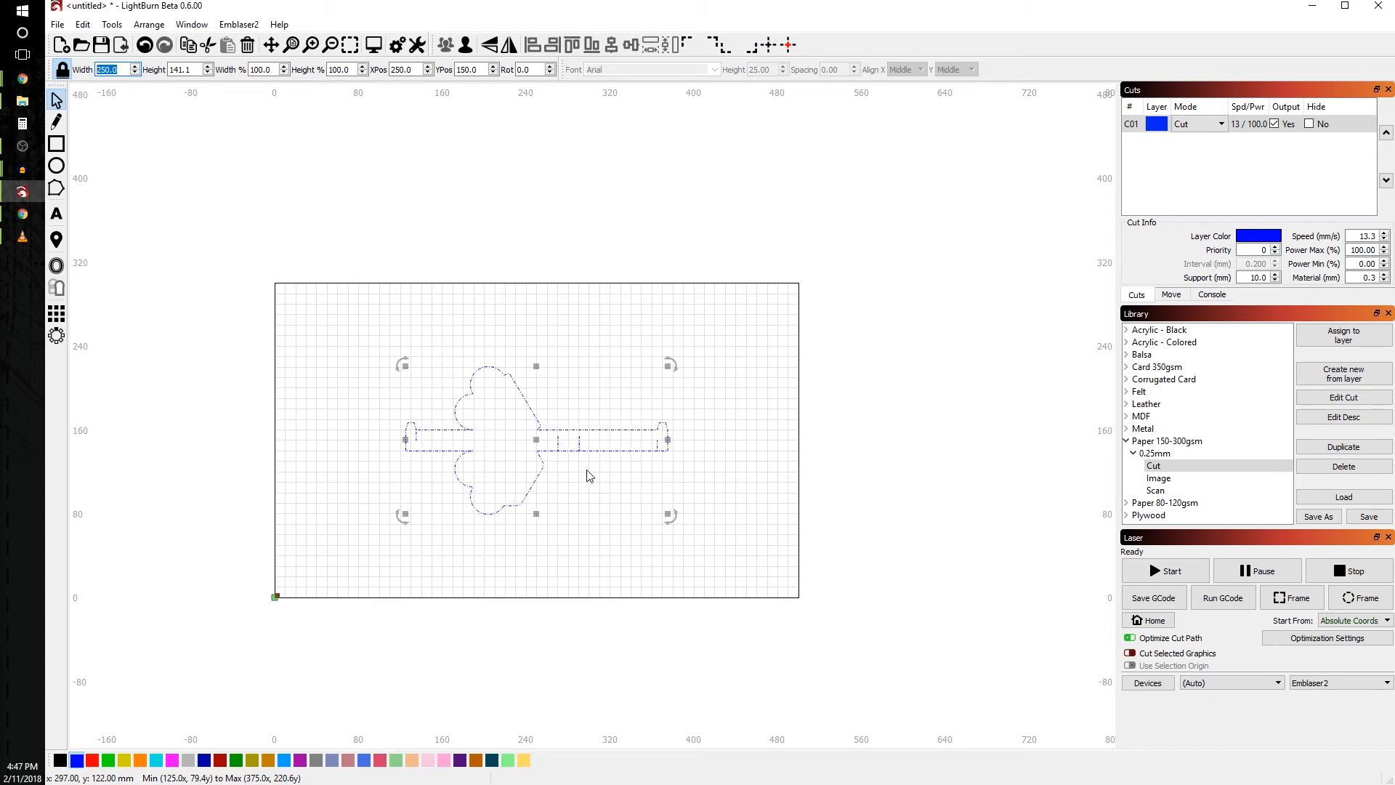
left_click(590, 326)
Draw orange fold lines along the upper heart's base and along the inner edge of its slanted glue flap
scroll(457, 533, "up", 2)
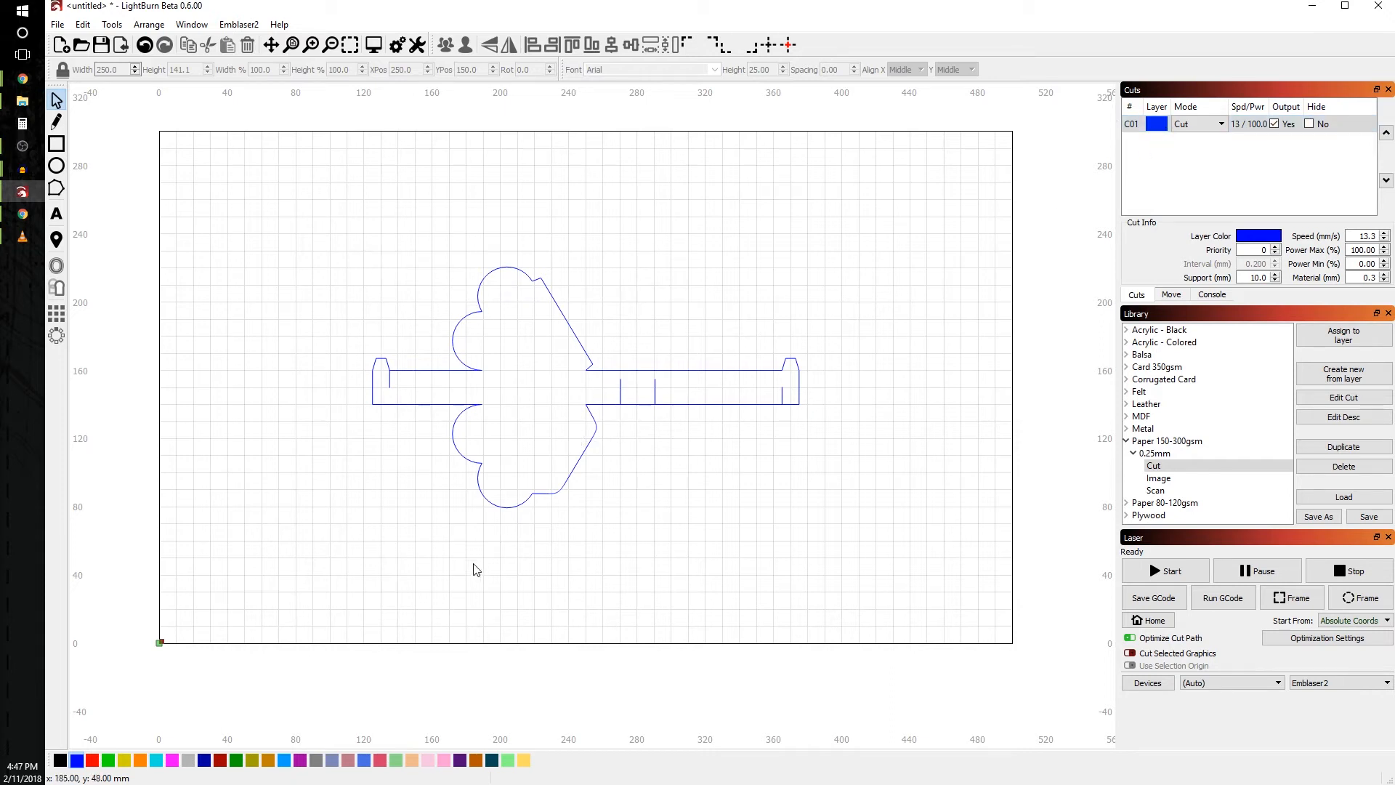
left_click(142, 761)
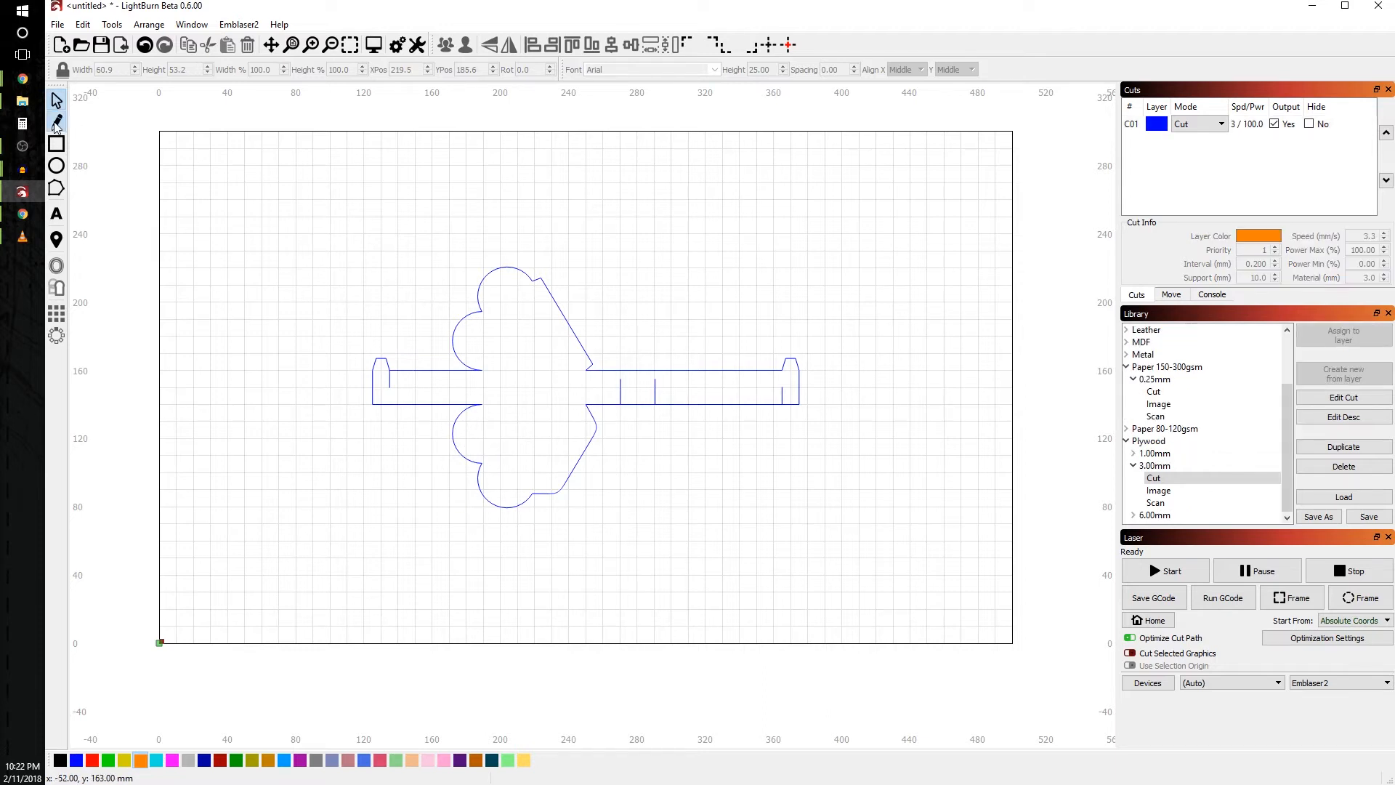
left_click(57, 124)
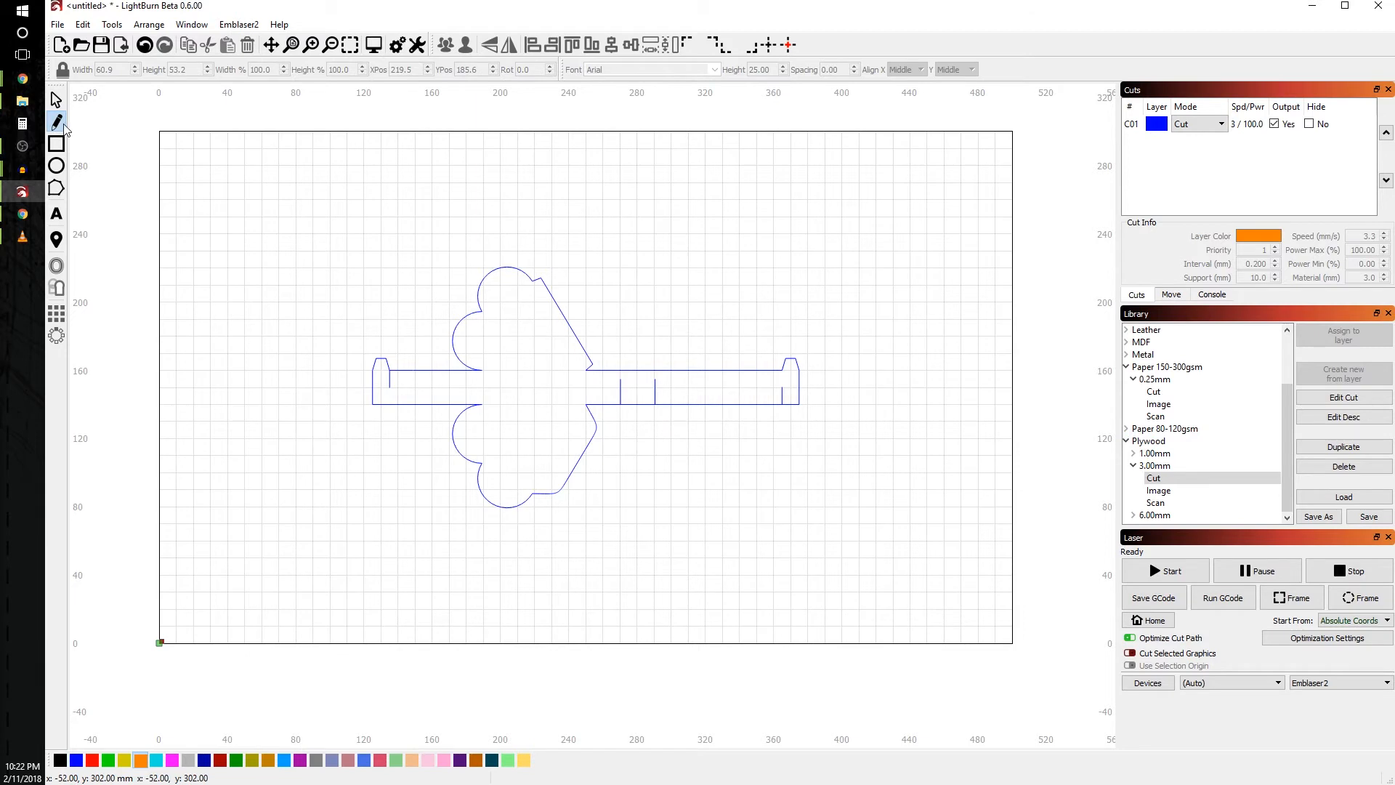
left_click(482, 372)
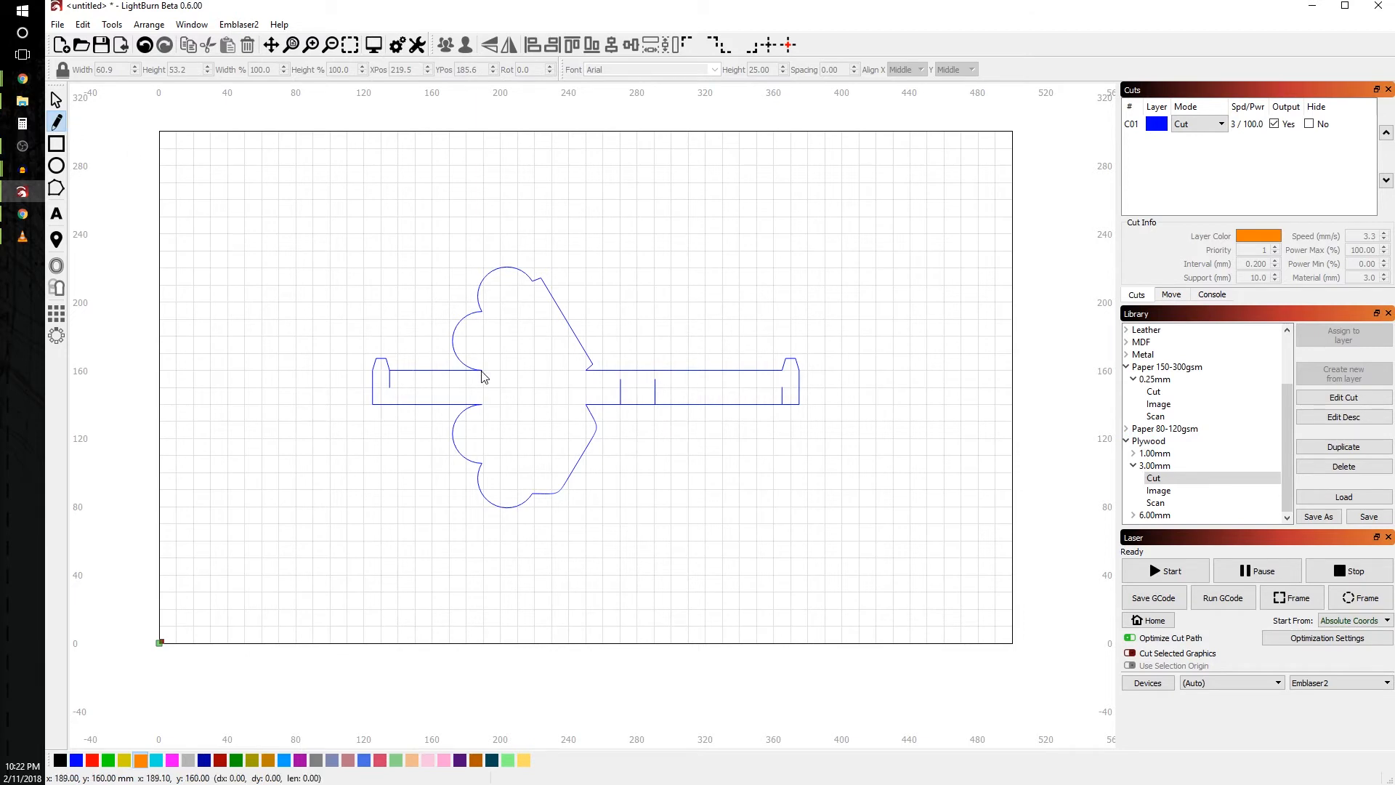
left_click(586, 372)
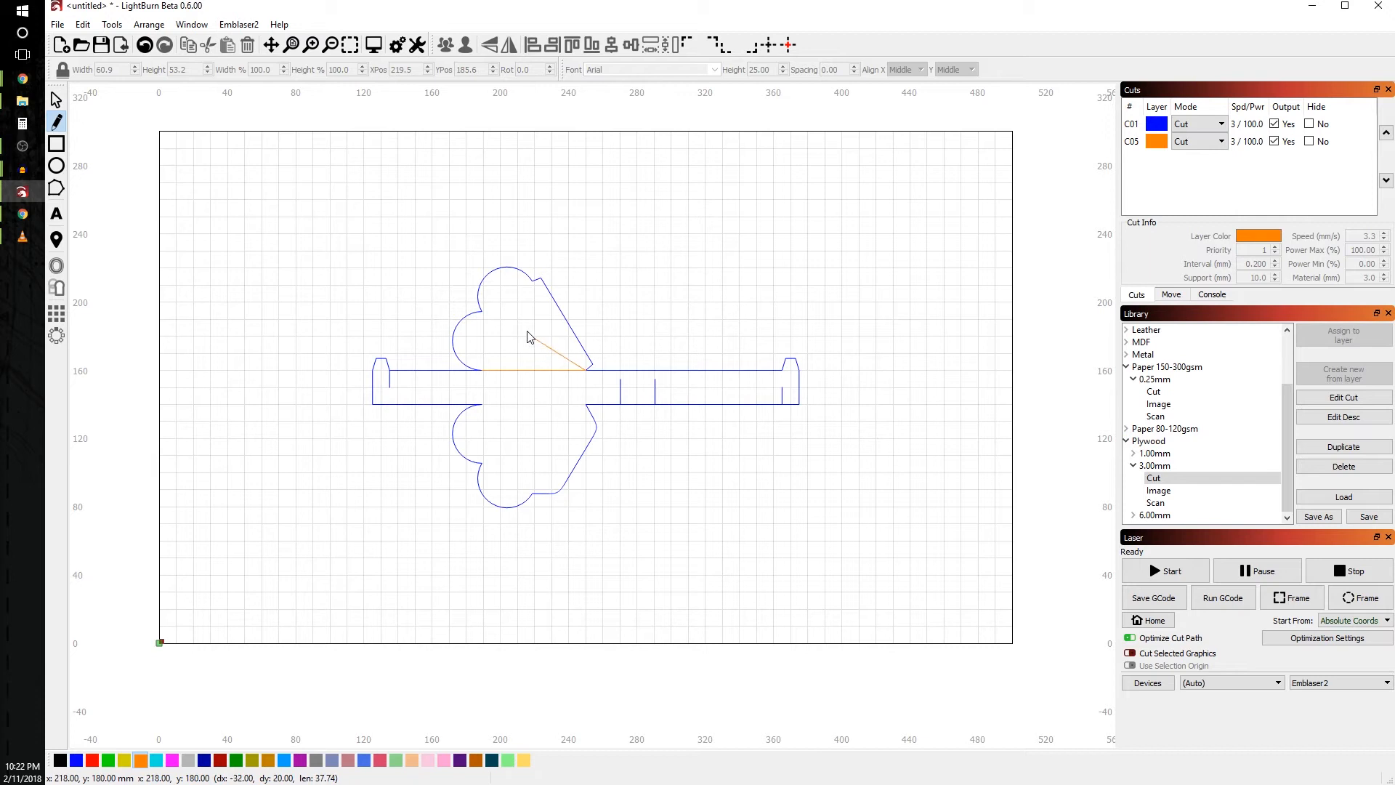
left_click(534, 283)
Draw orange fold lines along the lower heart's base and along the inner edge of its slanted flap
left_click(480, 404)
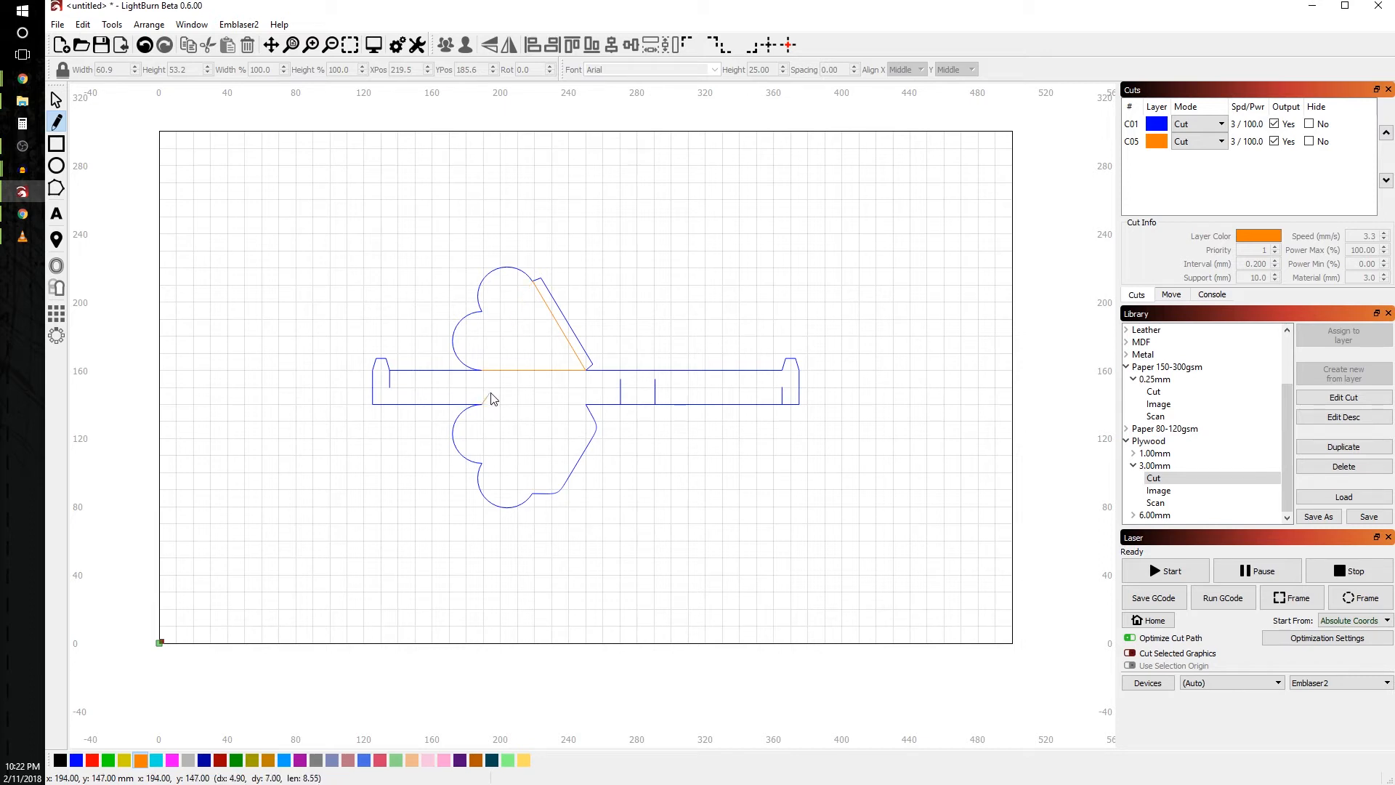
left_click(587, 404)
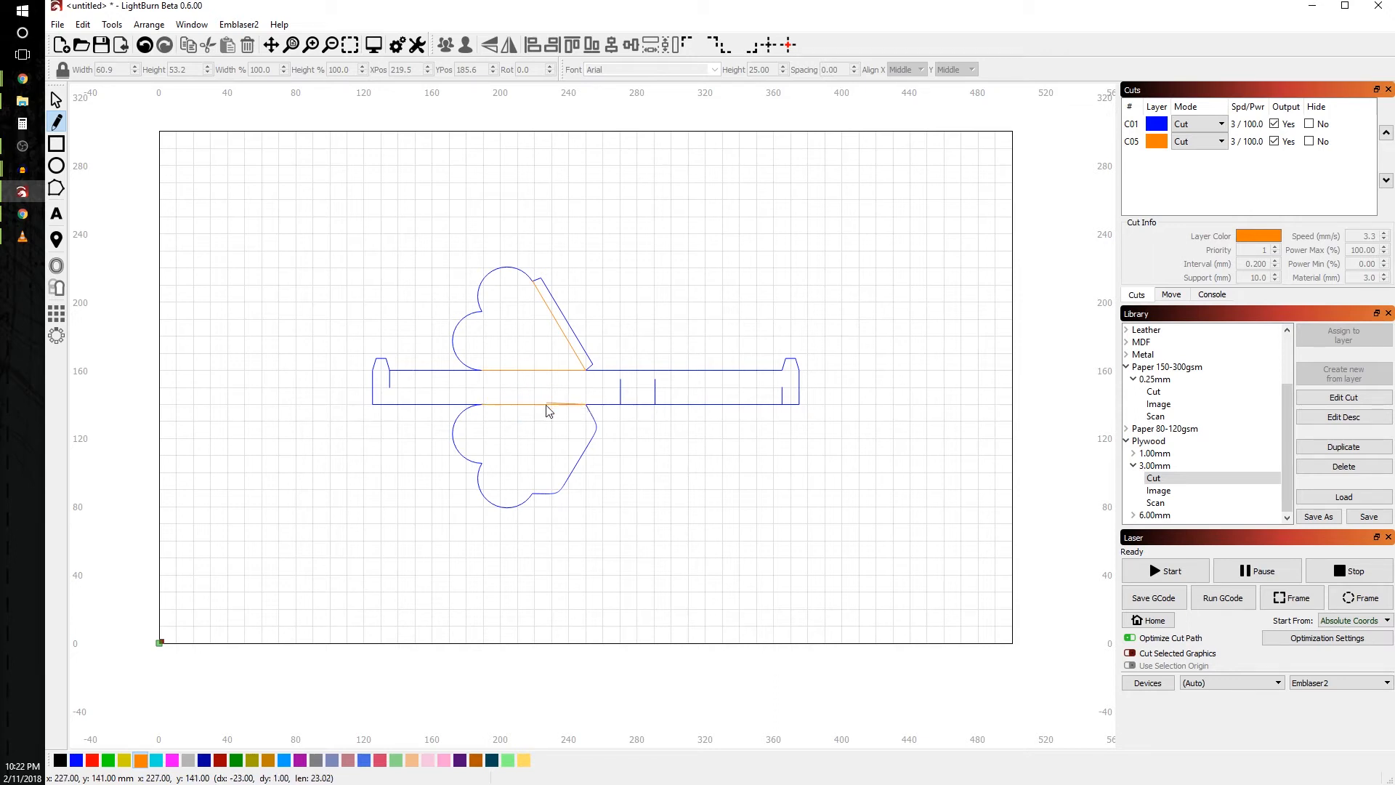
left_click(533, 494)
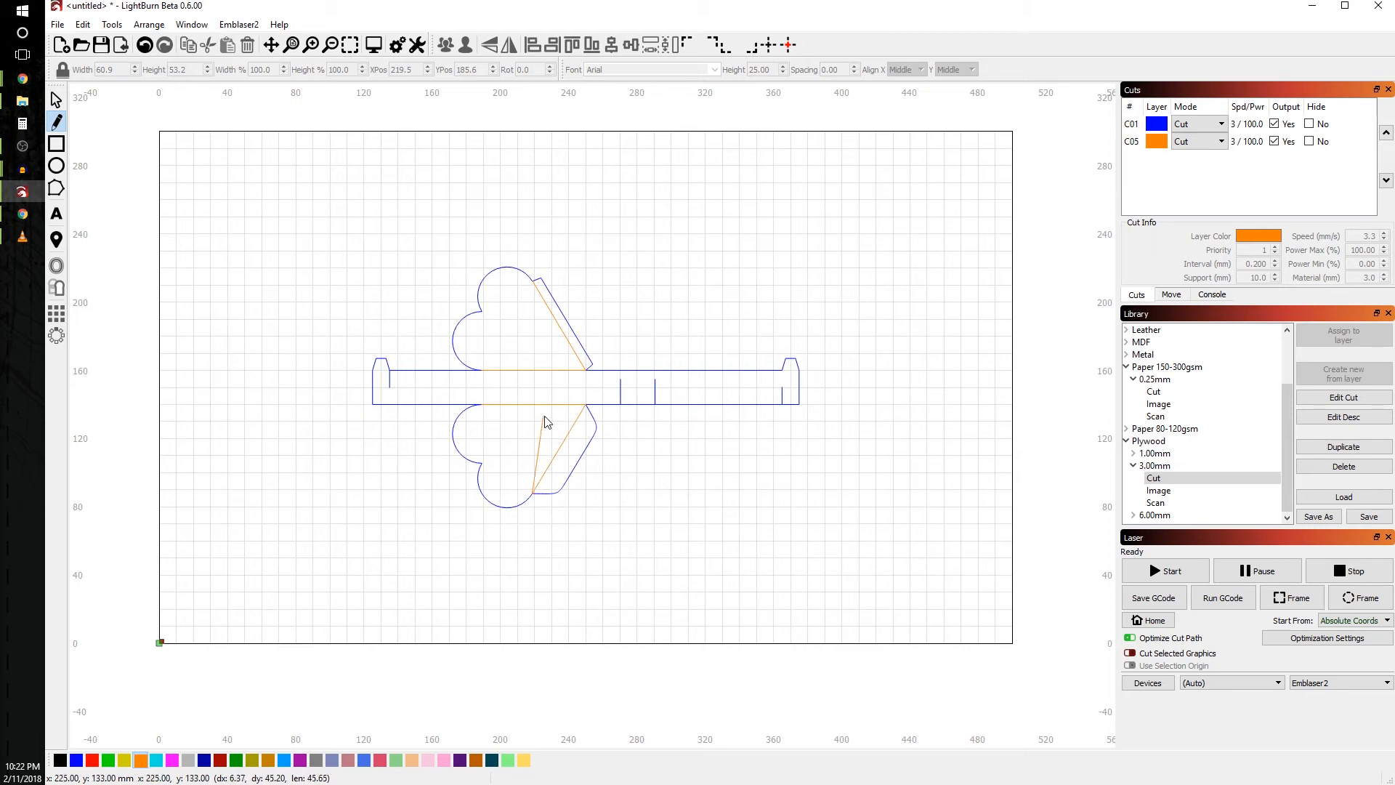
Draw a vertical orange fold line across the strip, joining the pointed ends of the two heart base lines
left_click(582, 406)
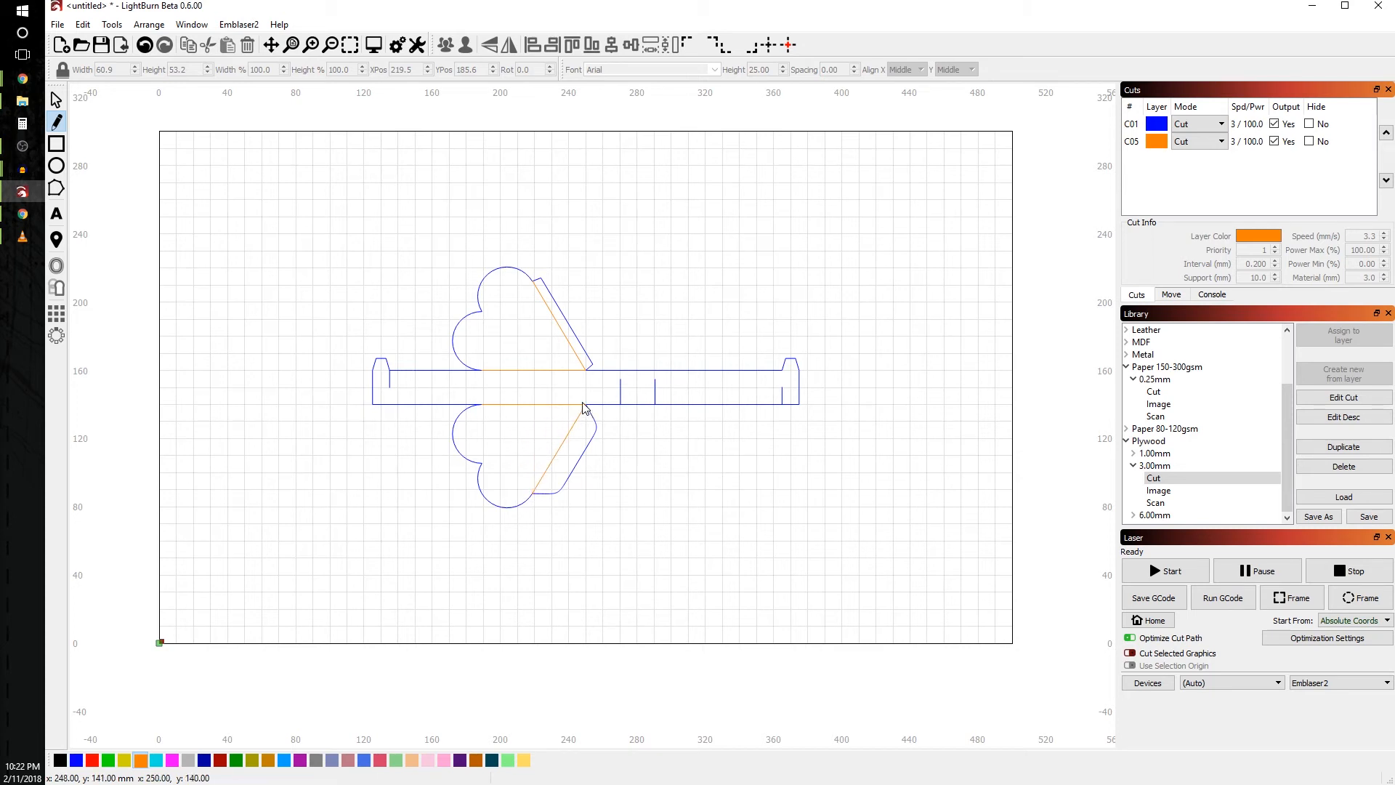
left_click(587, 406)
left_click(587, 372)
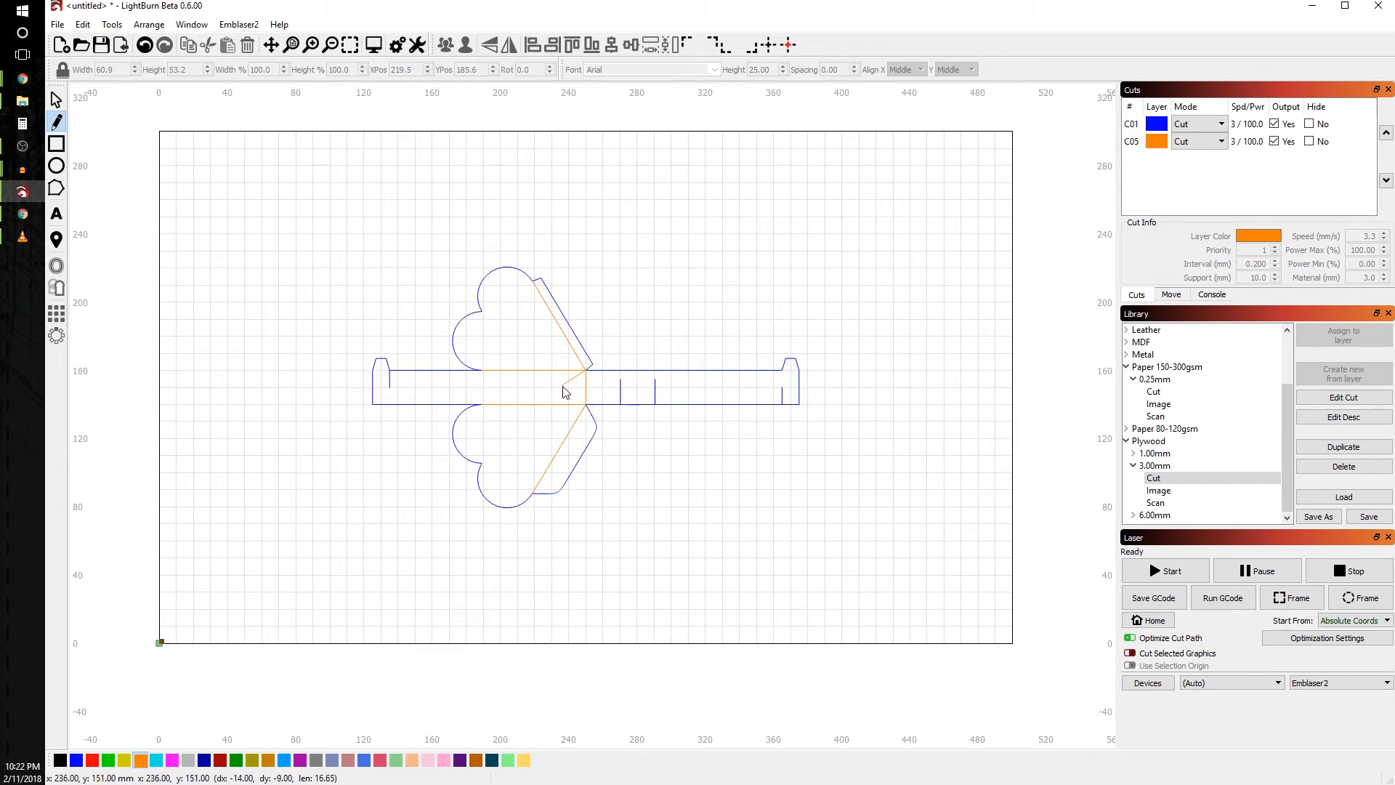
key("Escape")
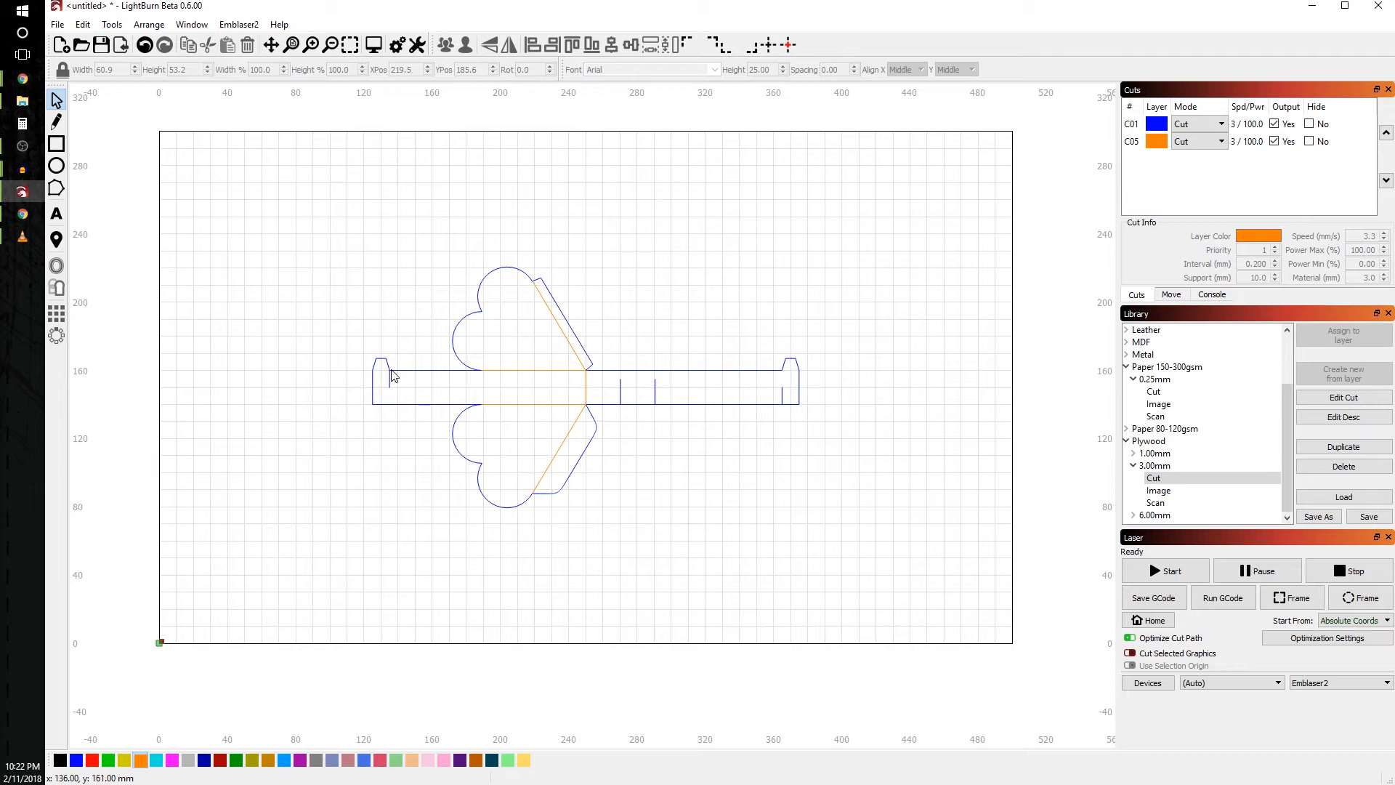
left_click(391, 375)
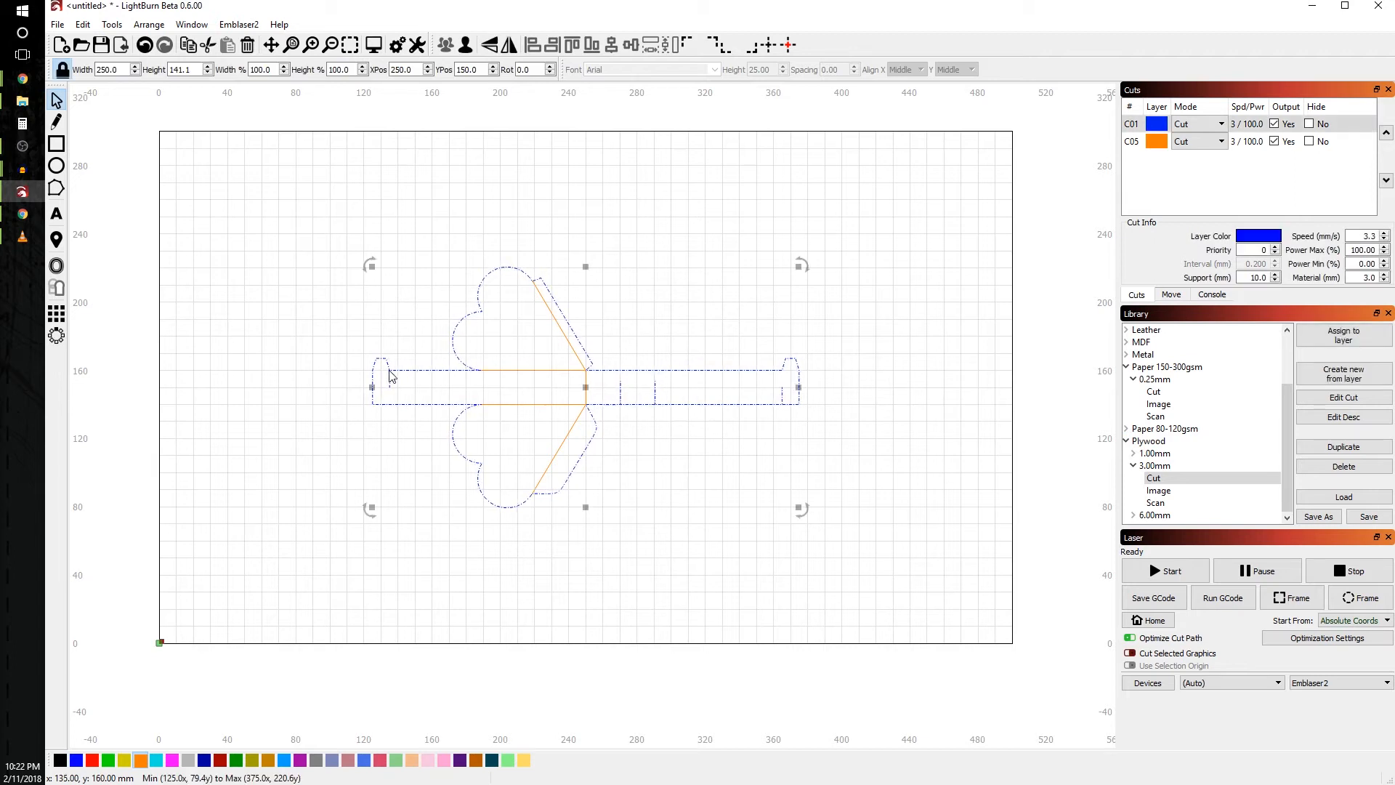
left_click(56, 121)
key("Escape")
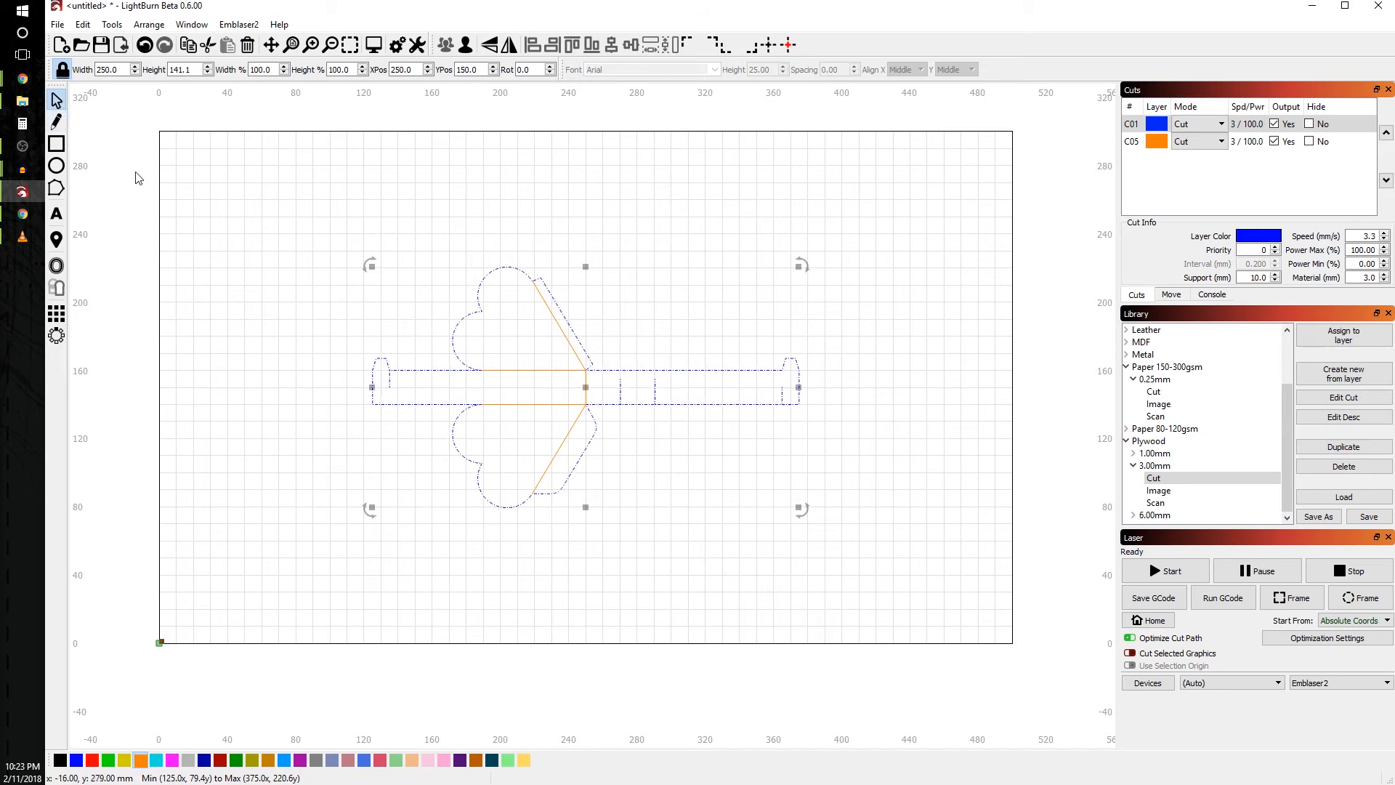
left_click(211, 239)
Draw a short orange fold line across the base of the small tab at each end of the strip
left_click(56, 123)
left_click(373, 370)
left_click(390, 370)
right_click(478, 293)
left_click(783, 370)
left_click(800, 371)
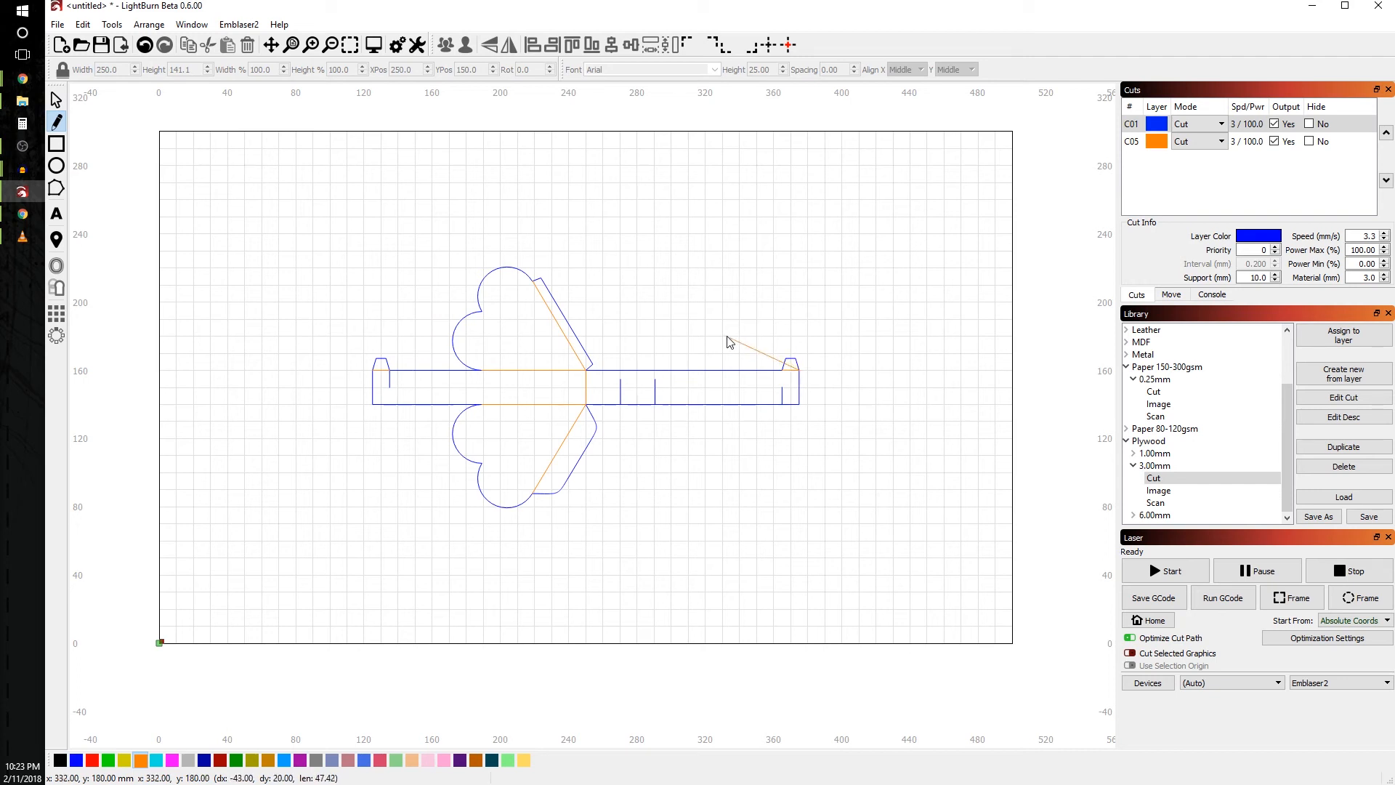
right_click(727, 340)
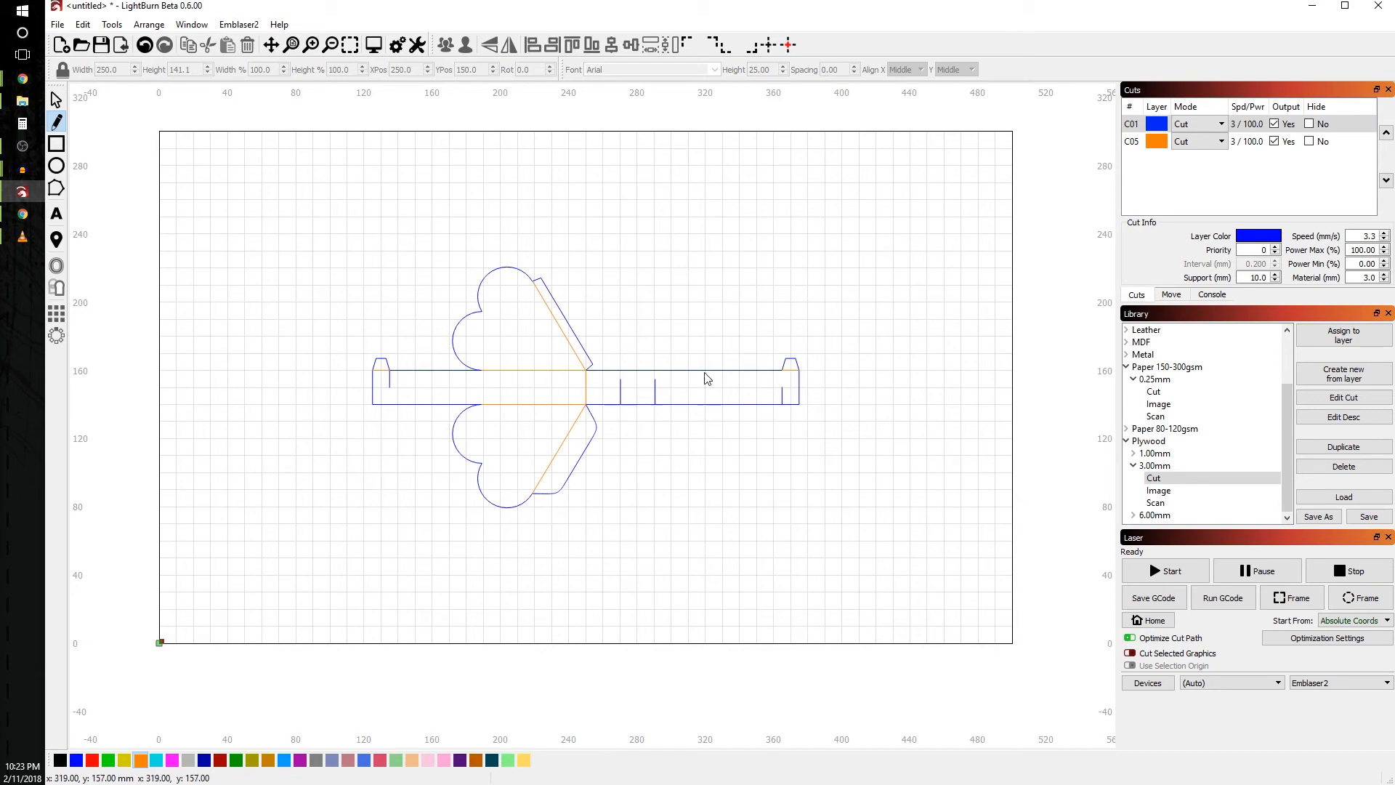
Assign the Paper 150-300gsm 0.25mm Cut preset to both the blue C01 and orange C05 layers
left_click(1134, 441)
left_click(1127, 441)
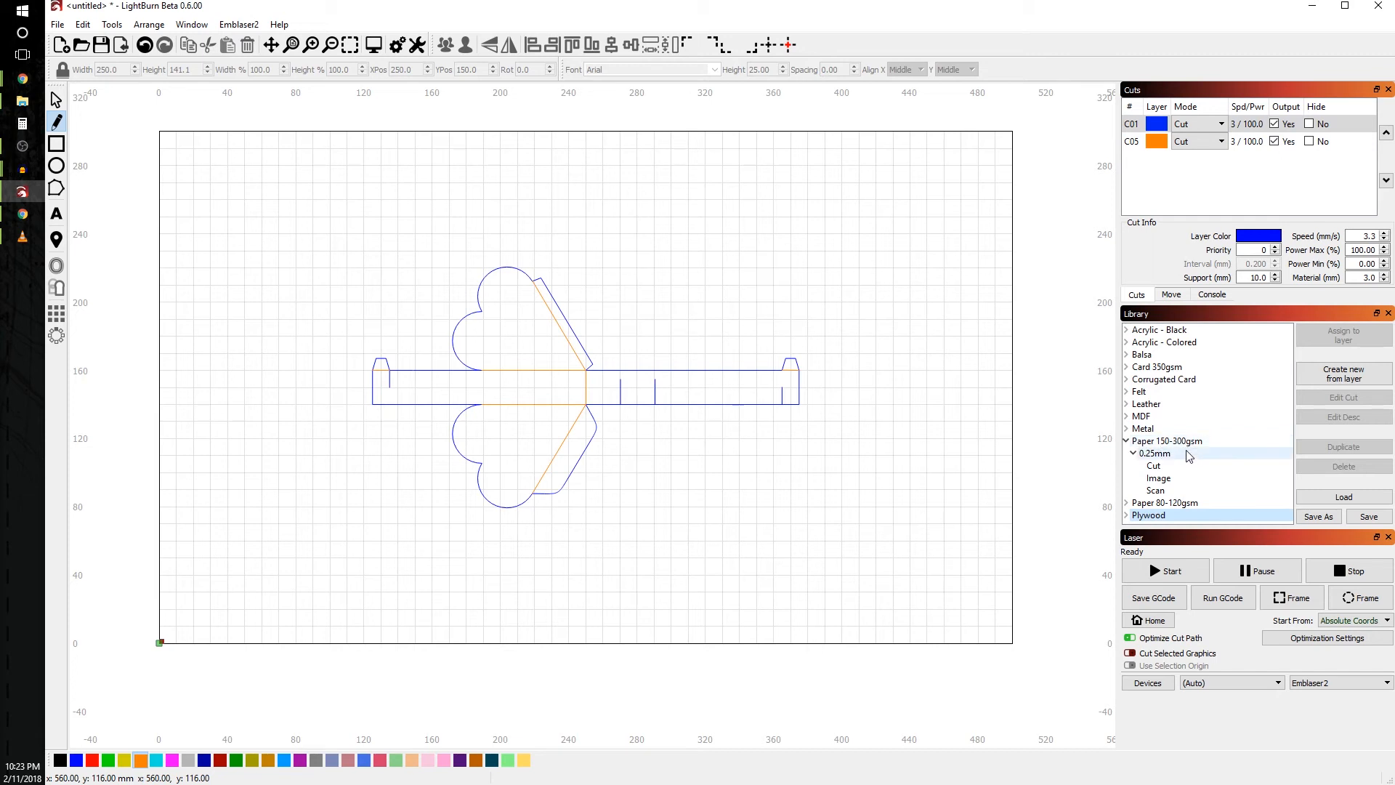
left_click(1161, 468)
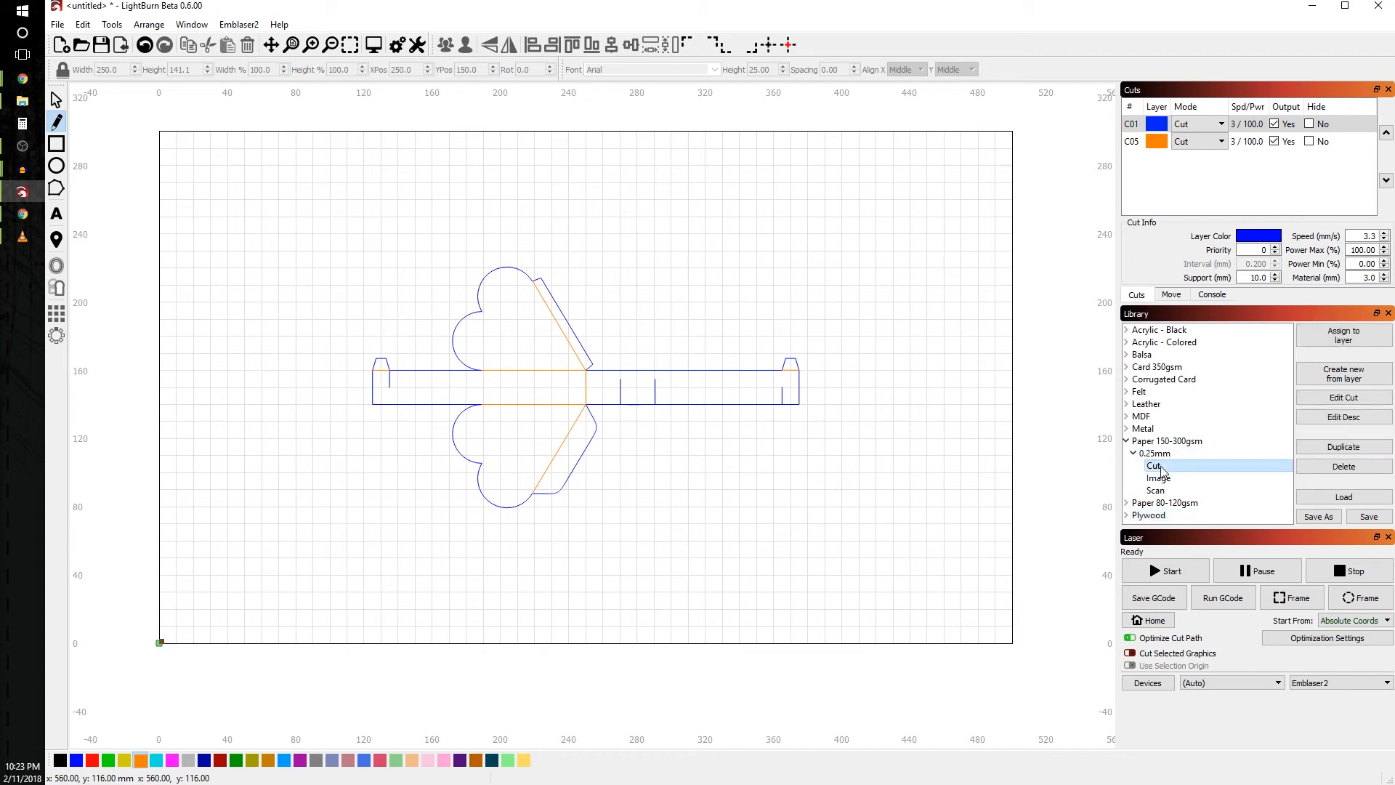
left_click(1130, 124)
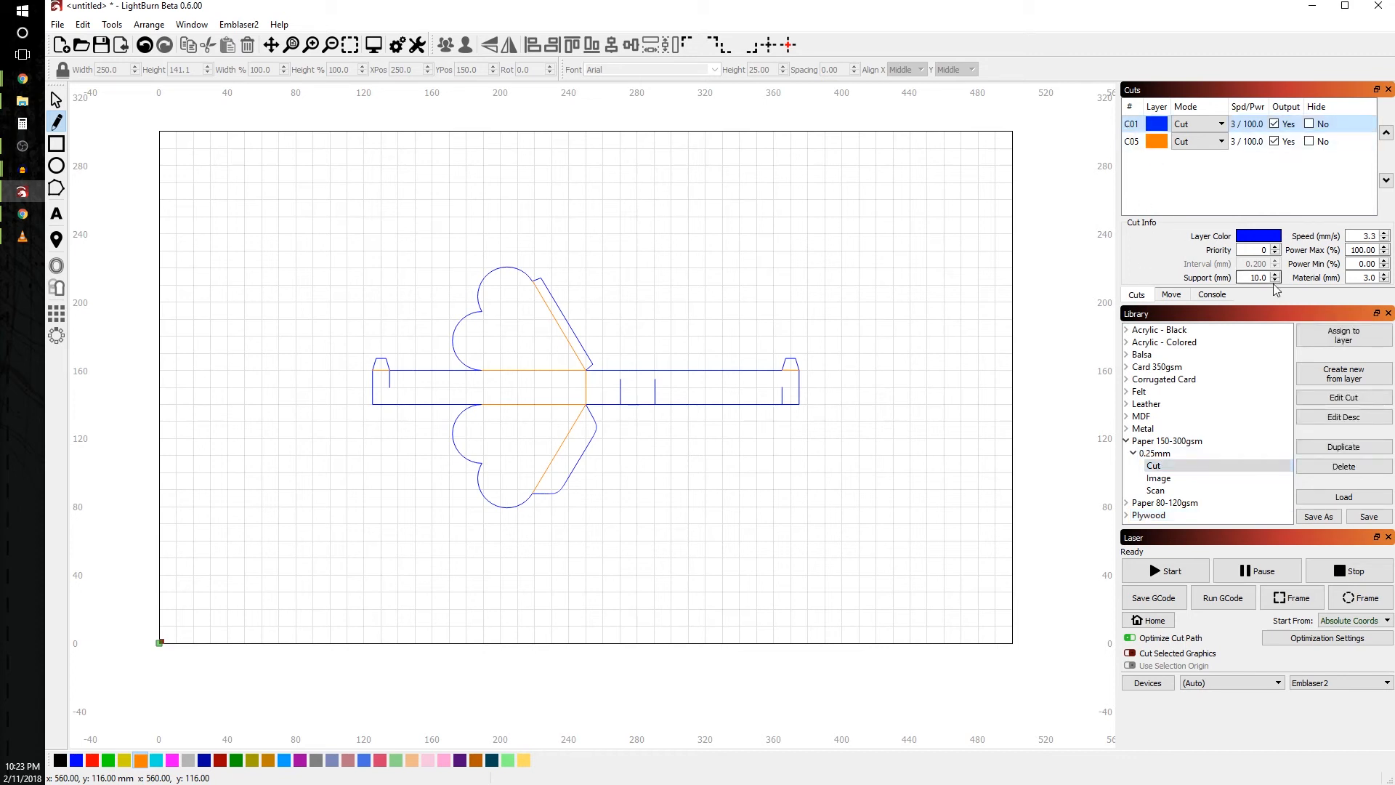
left_click(1343, 336)
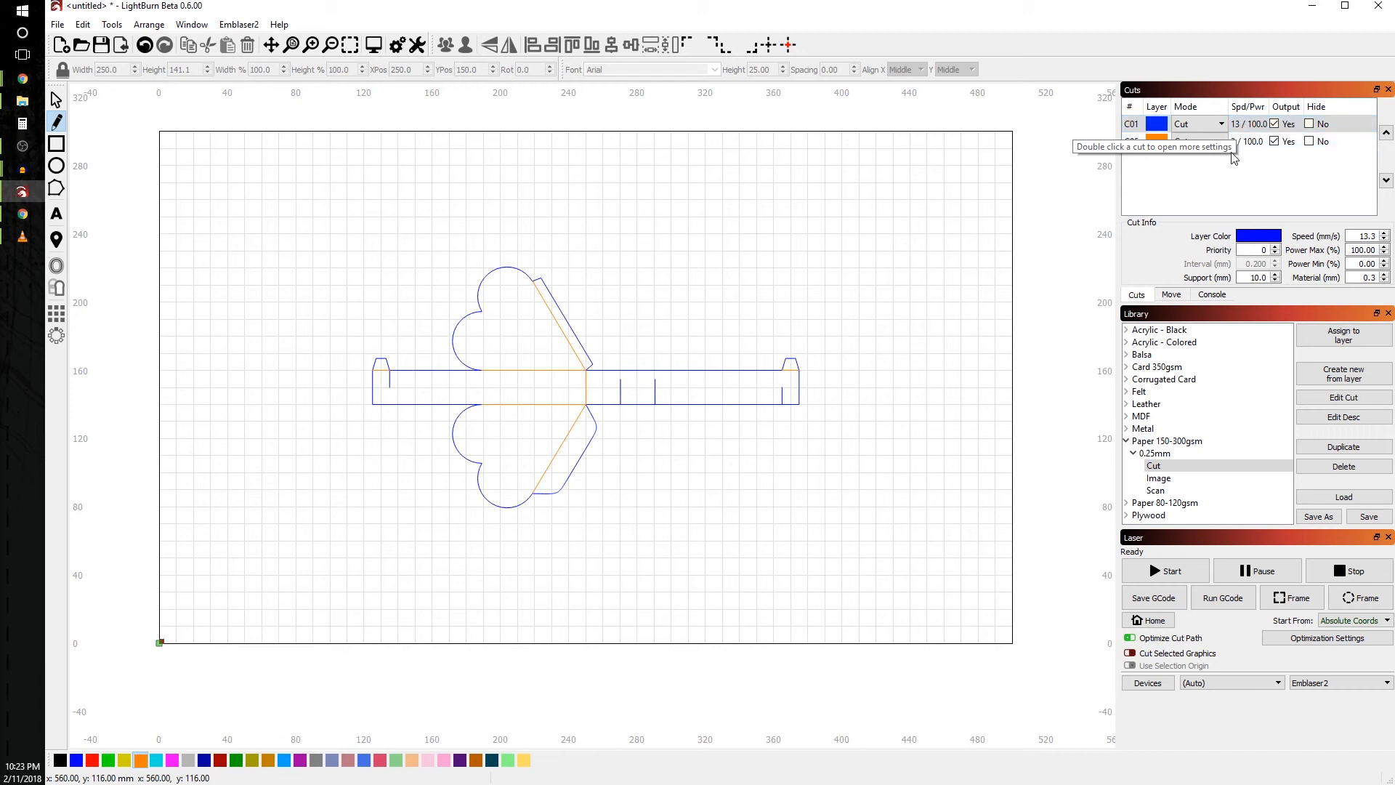
left_click(1140, 145)
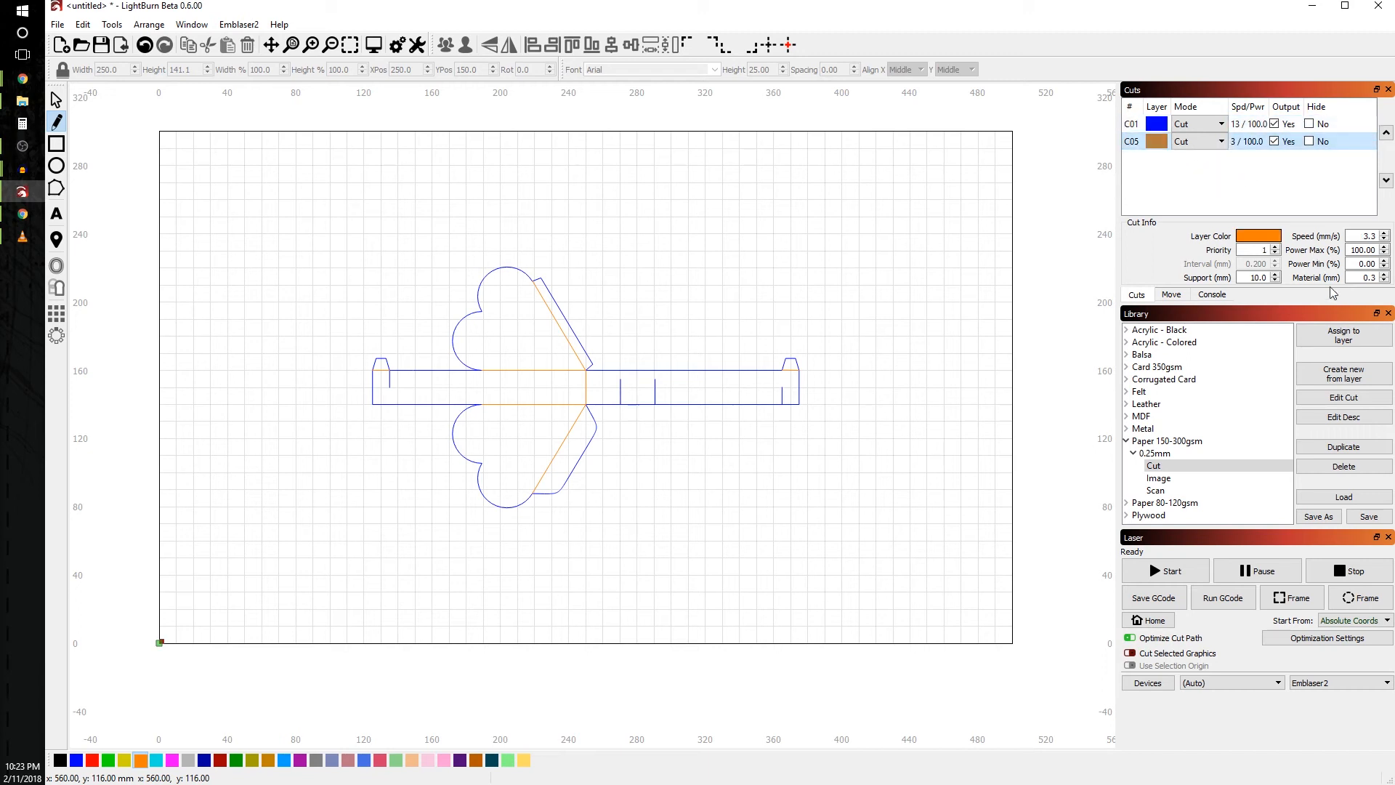
left_click(1361, 337)
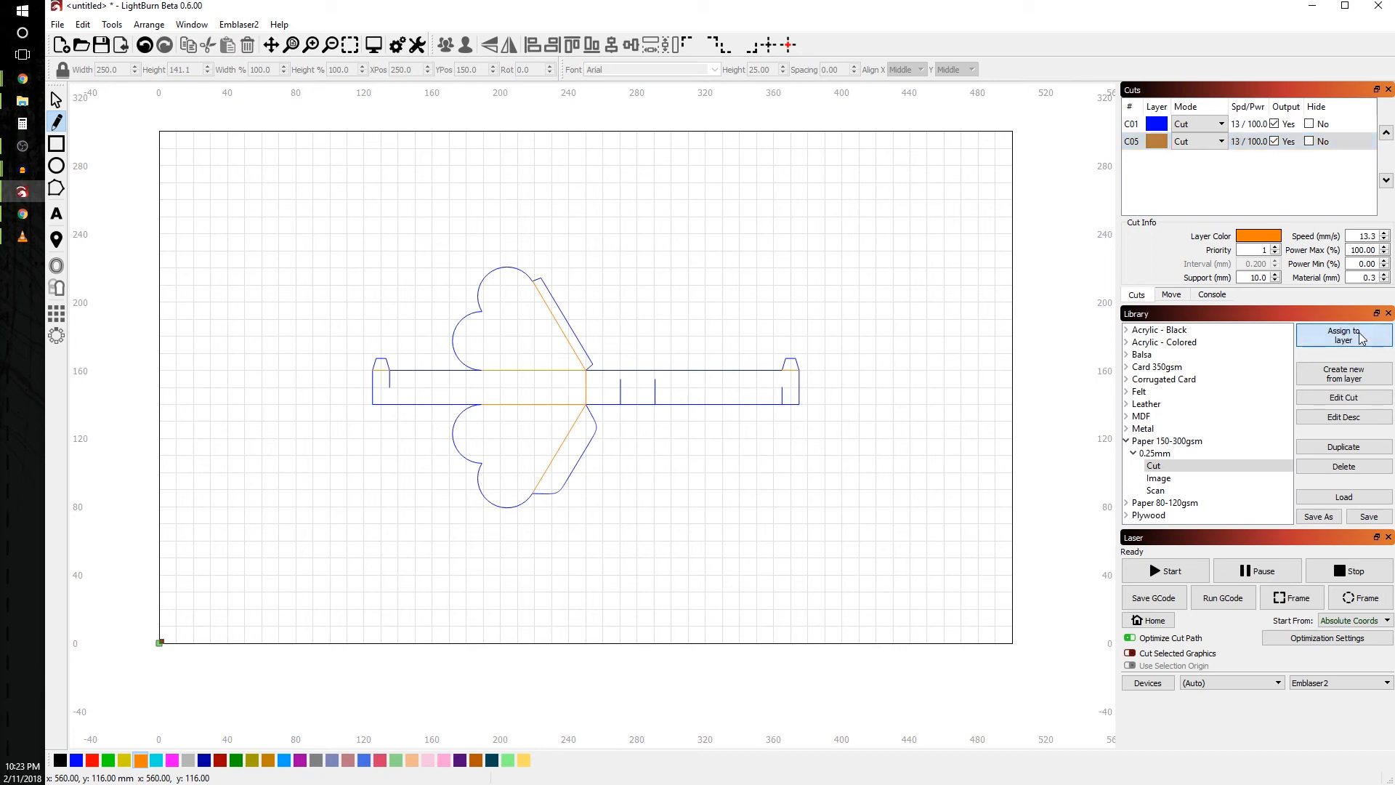
Set the orange C05 layer's max power to 35% and move it above the blue layer in the cut order
double_click(1134, 143)
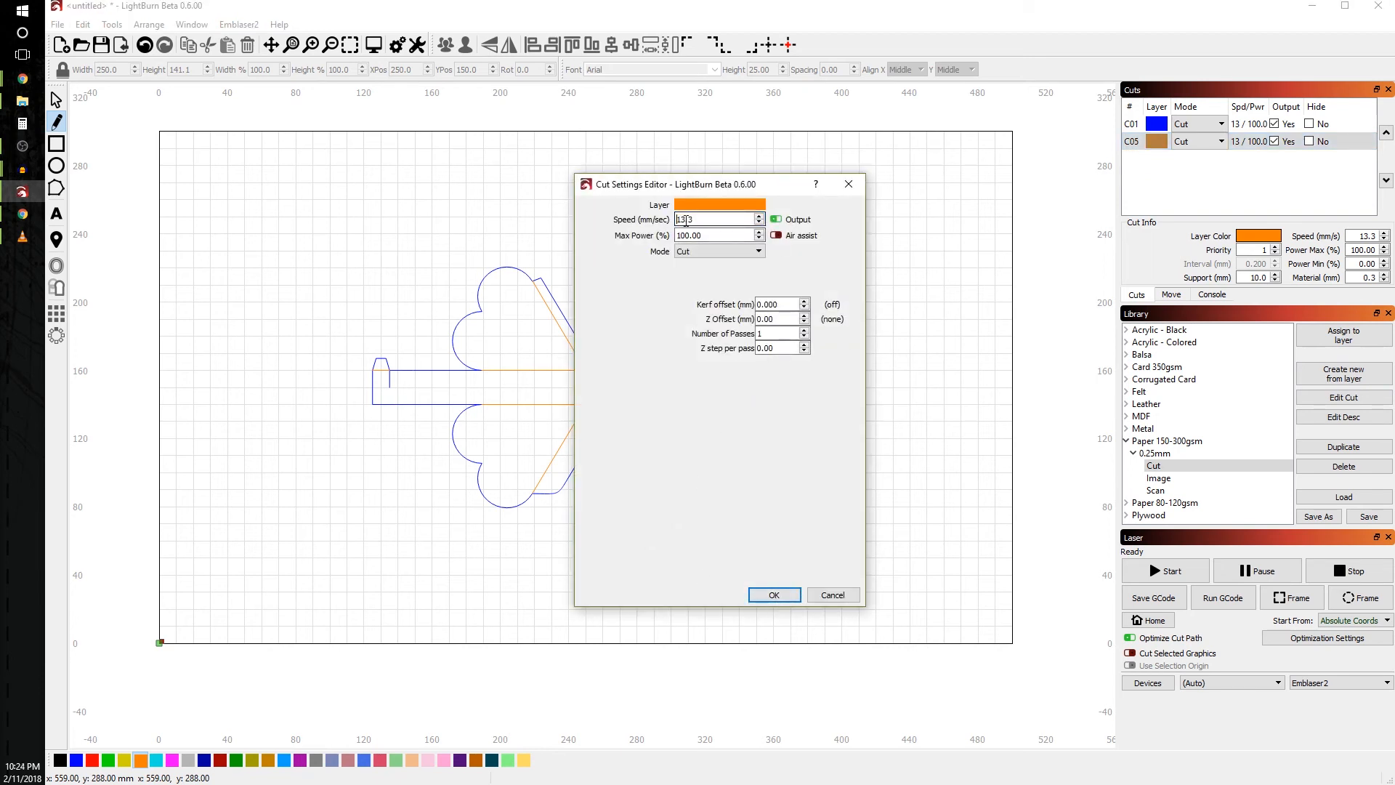
double_click(683, 235)
left_click(774, 596)
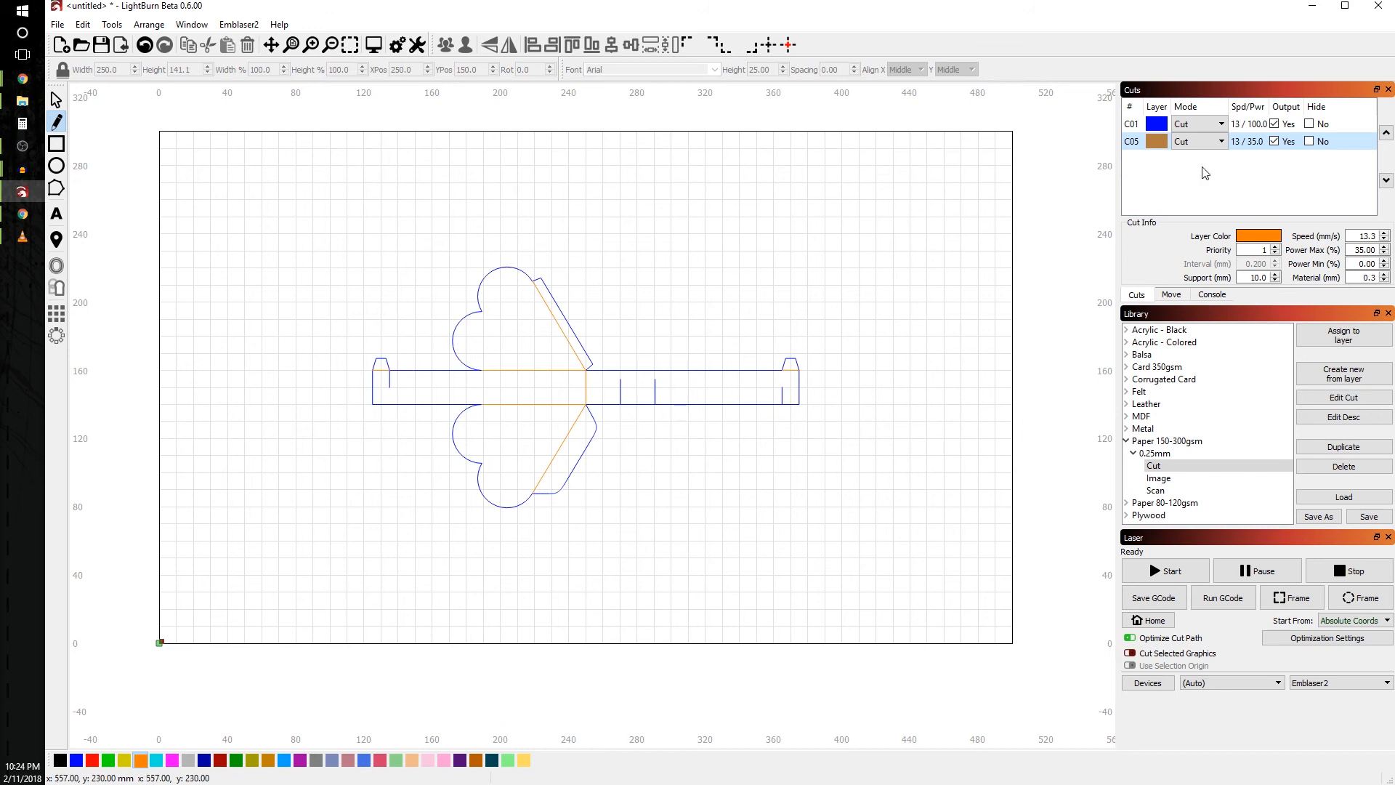
left_click(1139, 125, "shift")
left_click(1387, 136)
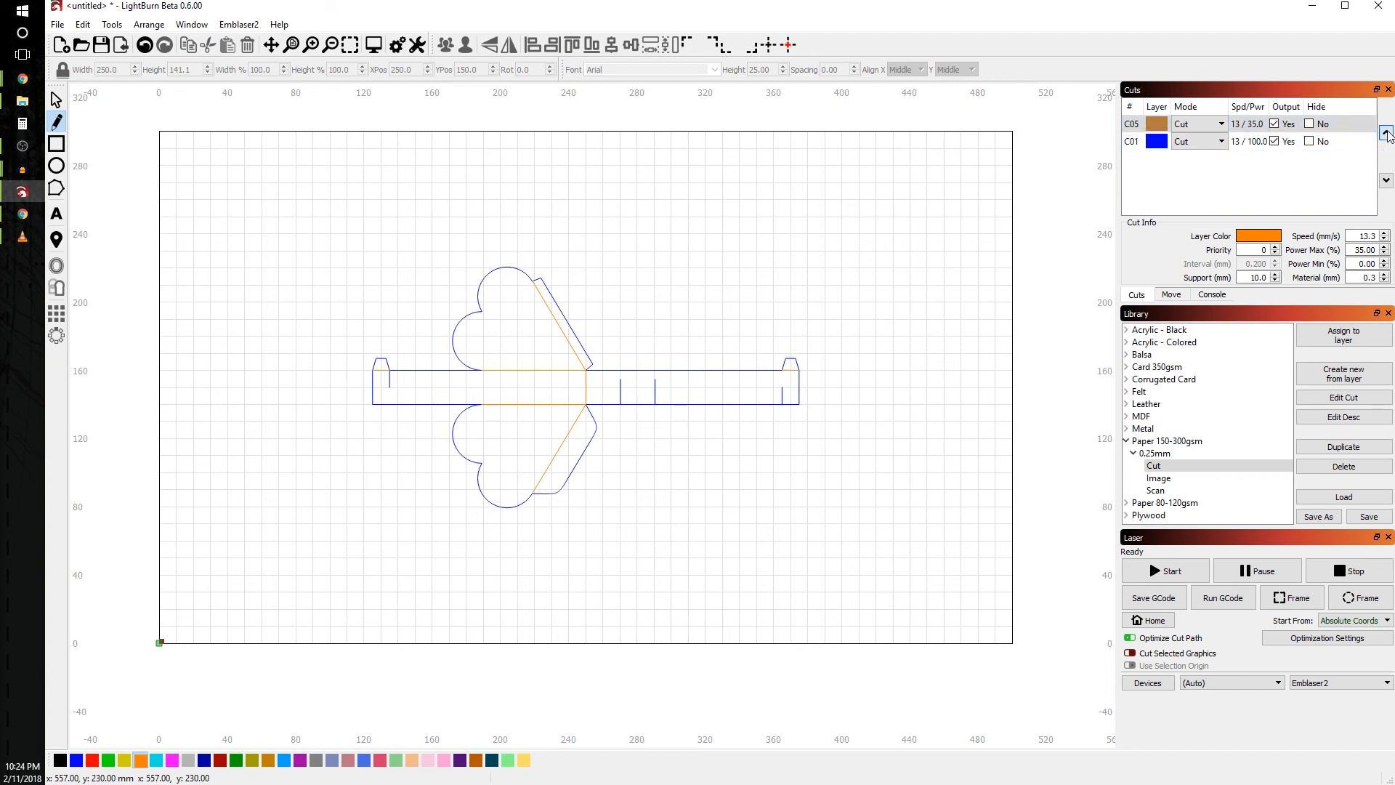